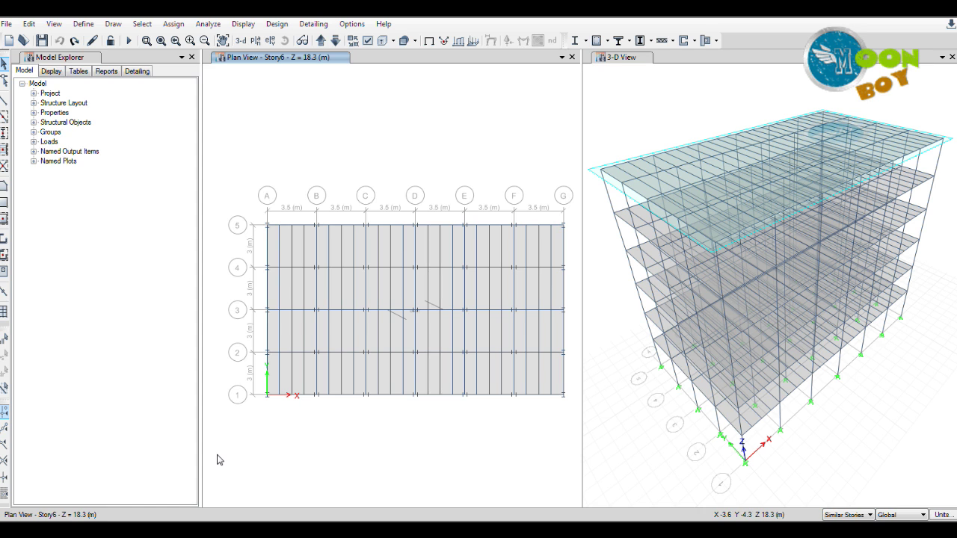
# Step: Switch to the Analysis and Design of Tall Buildings PDF showing Figure 4.17
pyautogui.hotkey('alt', 'Tab')
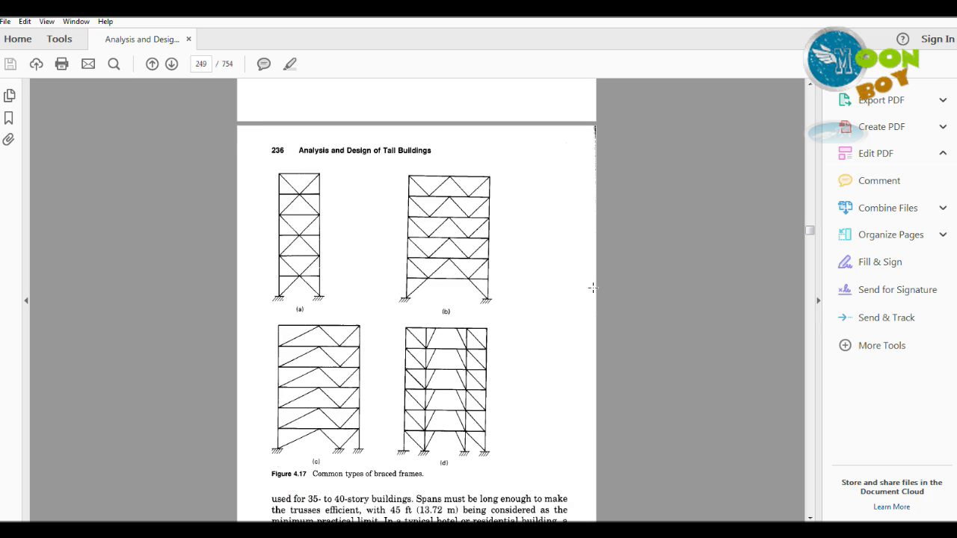
# Step: Scroll up to read section 4.4.2 Types of braces, then down past Figure 4.16
pyautogui.scroll(10, 583, 331)
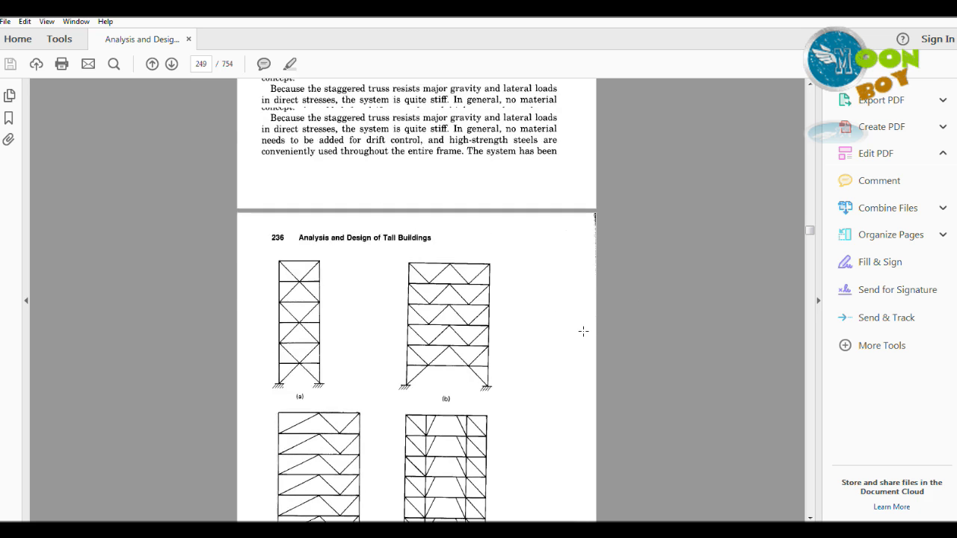
pyautogui.scroll(10, 583, 332)
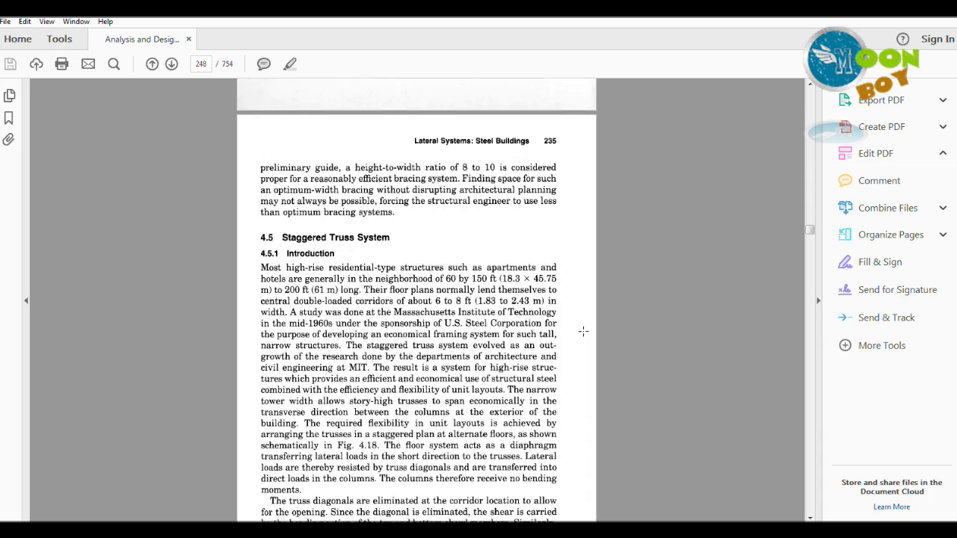
pyautogui.scroll(10, 583, 331)
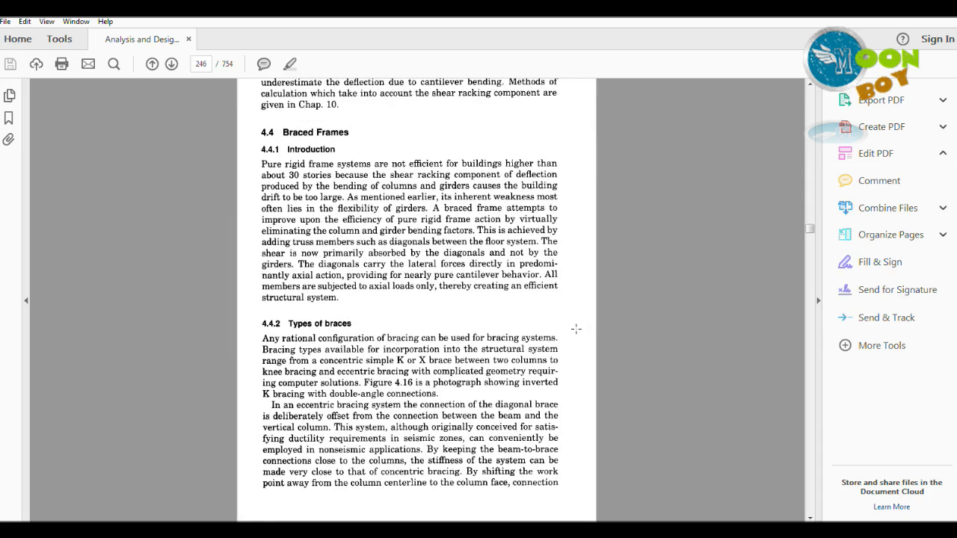
pyautogui.scroll(5, 576, 329)
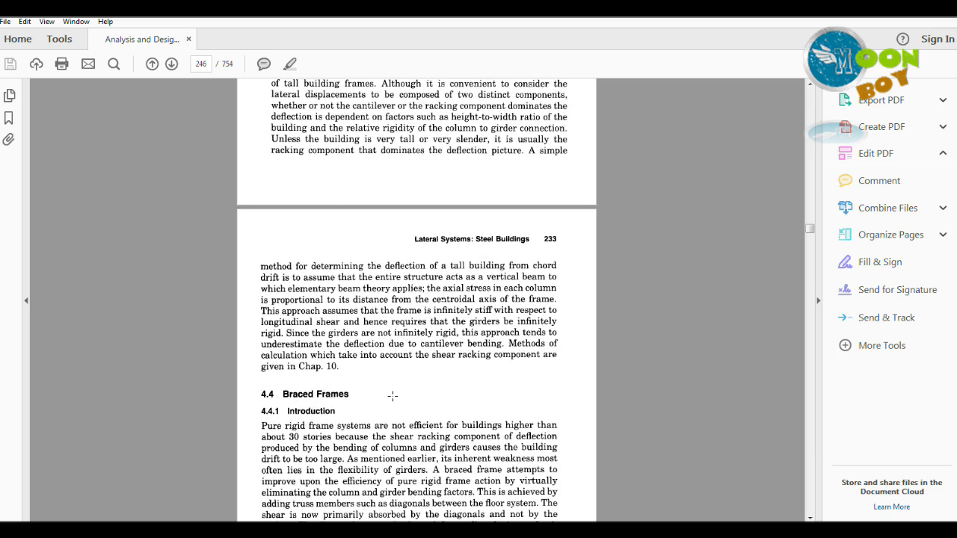
pyautogui.scroll(-2, 390, 396)
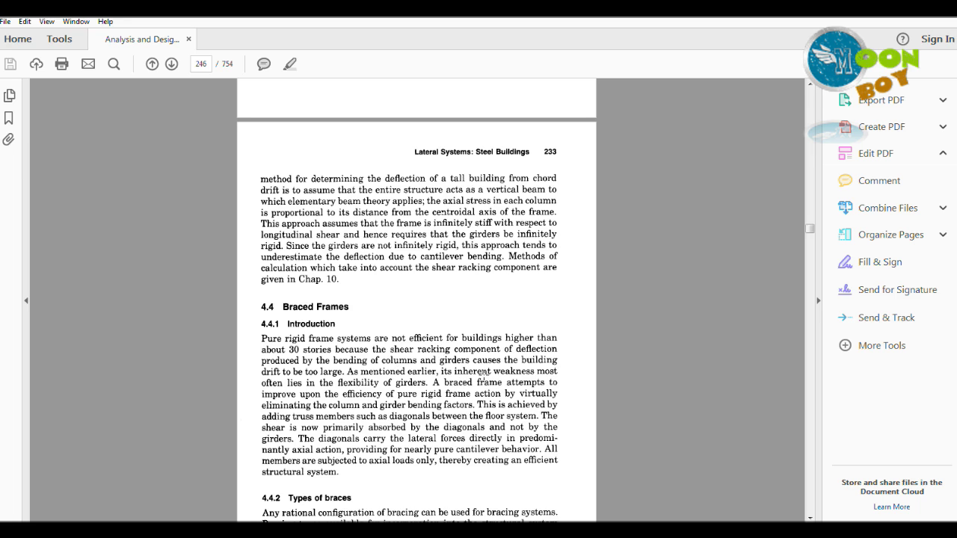
pyautogui.scroll(-5, 500, 382)
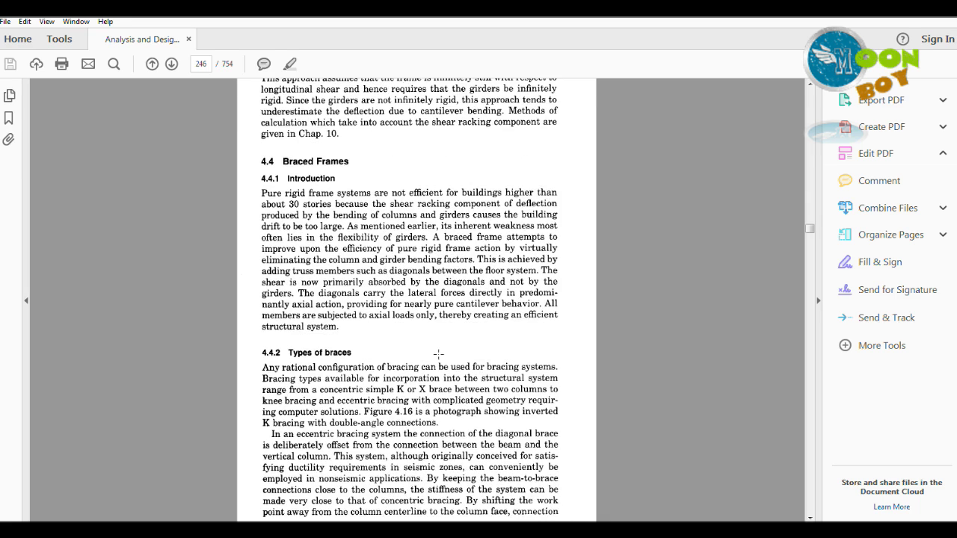
pyautogui.scroll(-2, 447, 281)
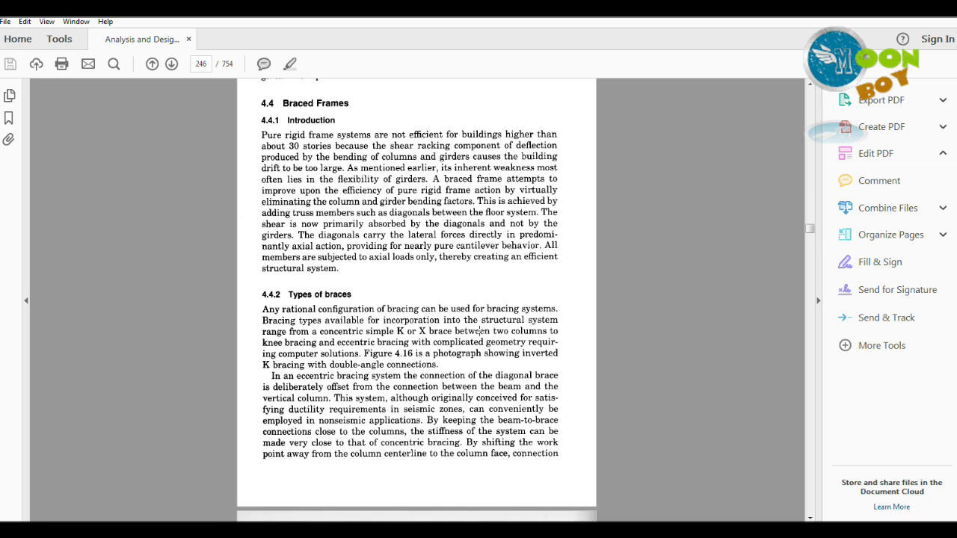
pyautogui.scroll(-1, 441, 307)
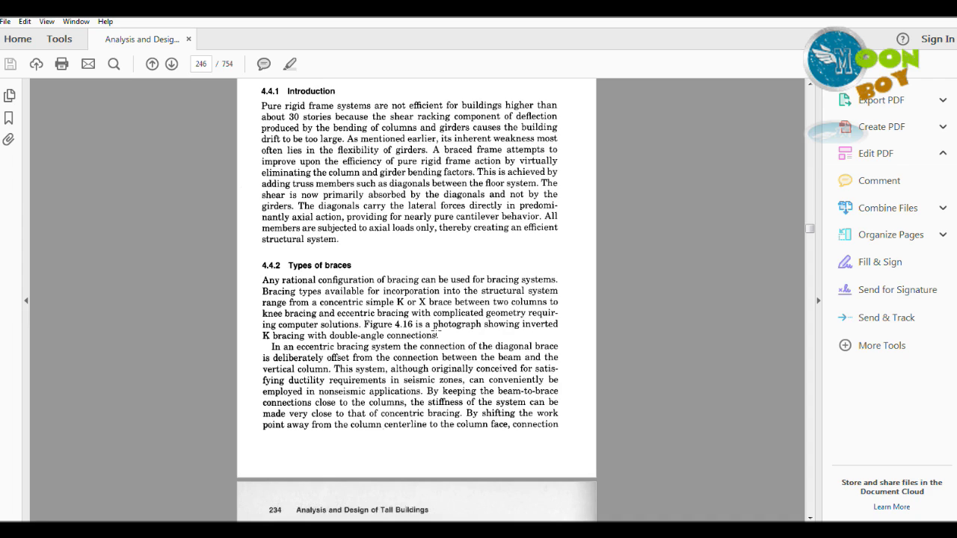
pyautogui.scroll(-2, 435, 330)
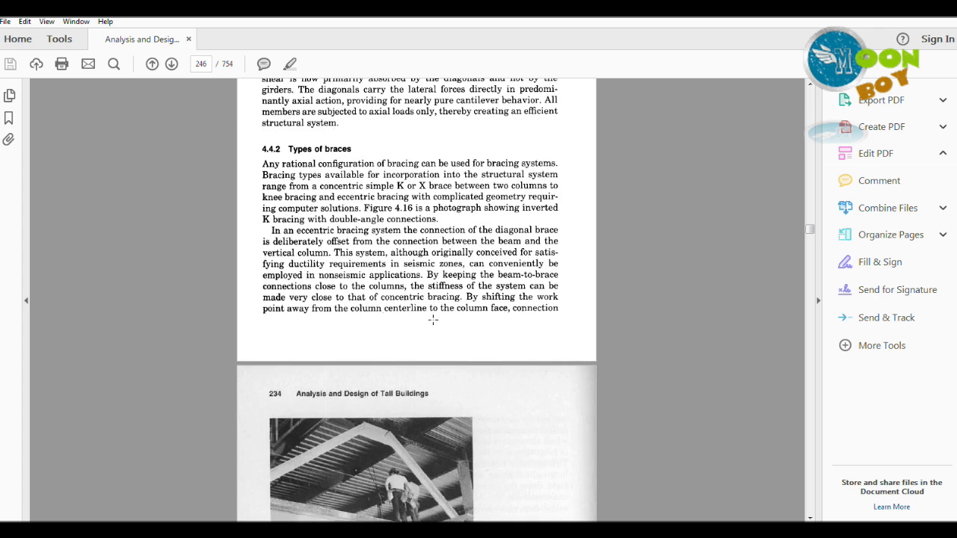
pyautogui.scroll(-4, 437, 314)
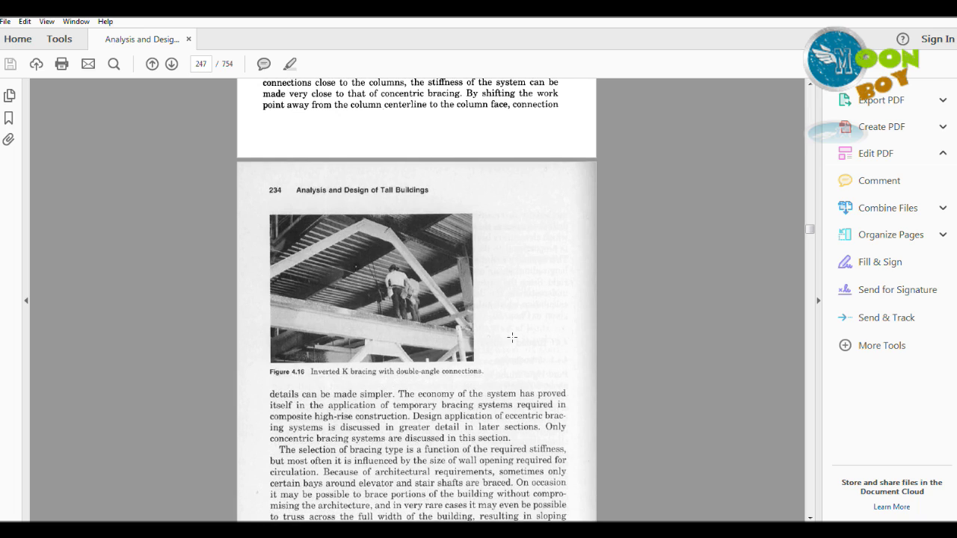
# Step: Scroll through Figure 4.17's braced frame types on pages 236–237
pyautogui.scroll(-12, 507, 321)
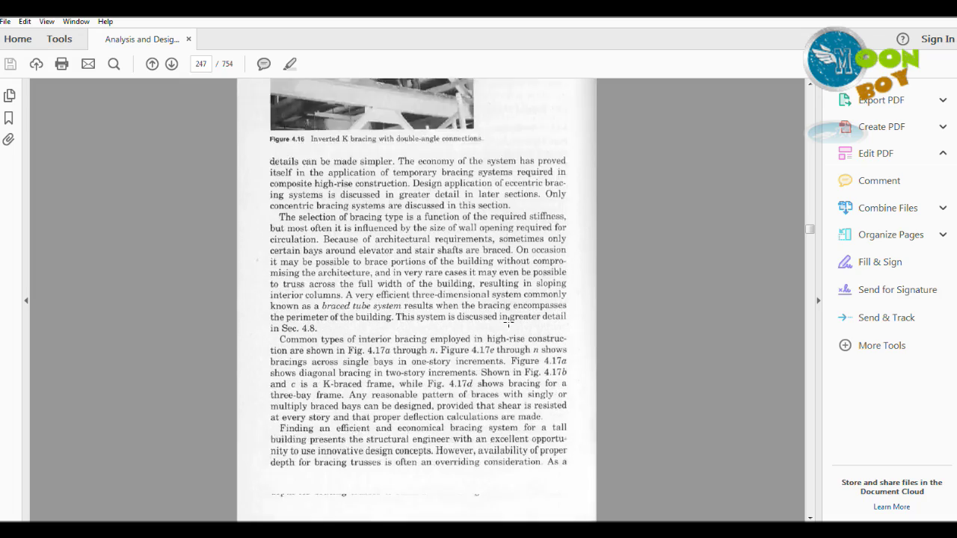
pyautogui.scroll(-12, 507, 320)
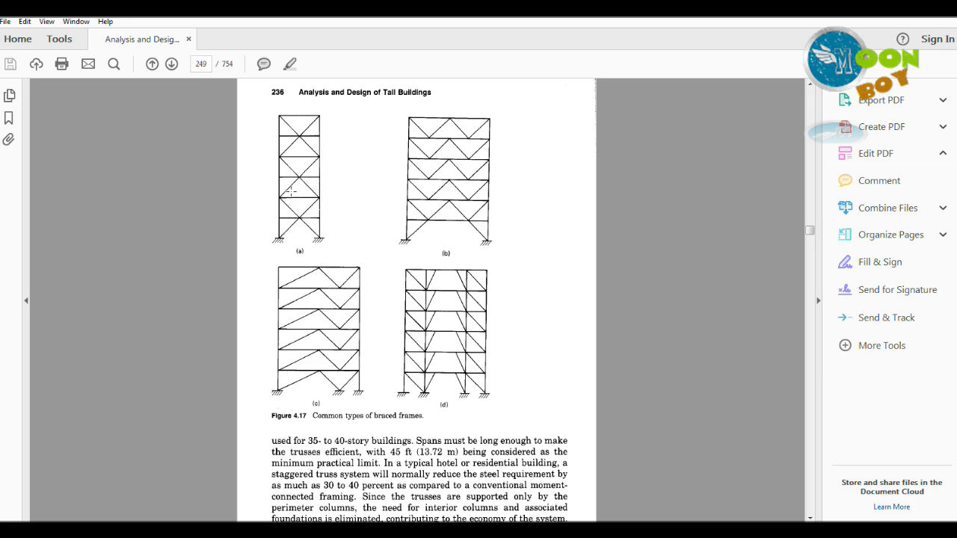
pyautogui.scroll(-3, 535, 222)
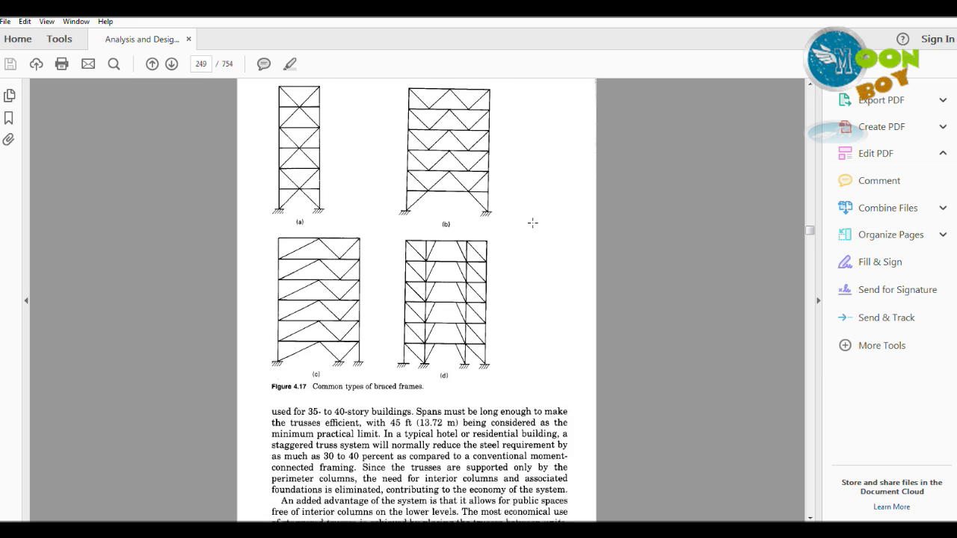
pyautogui.scroll(-8, 520, 210)
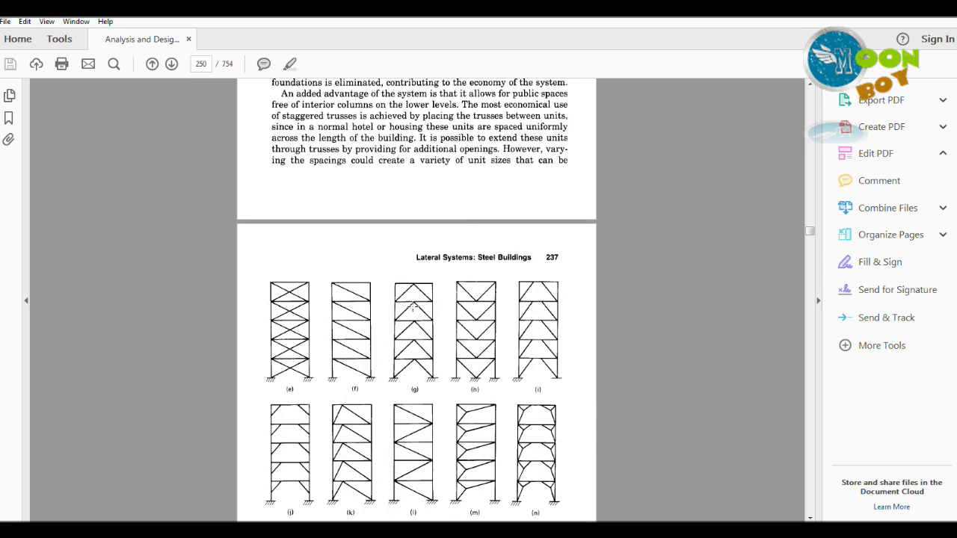
pyautogui.scroll(-2, 451, 289)
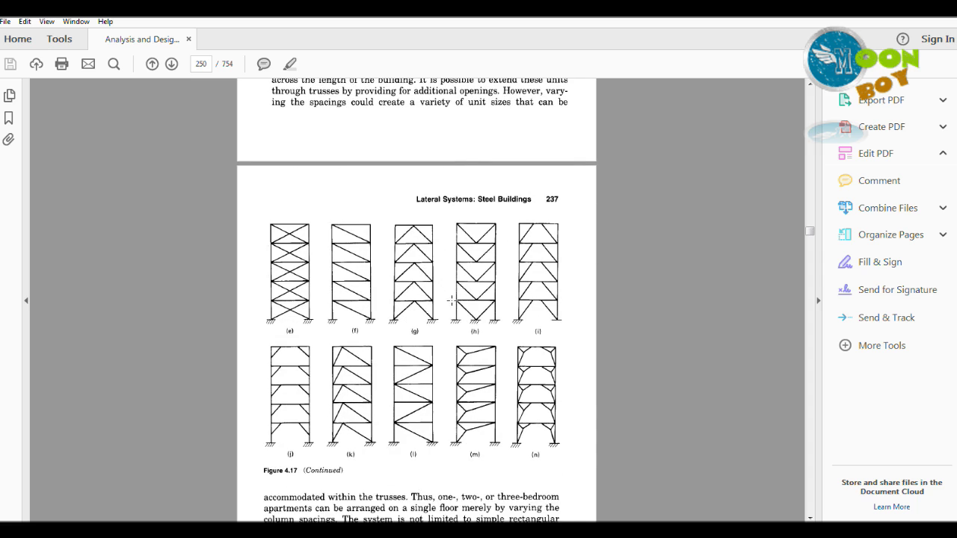
pyautogui.scroll(-2, 452, 300)
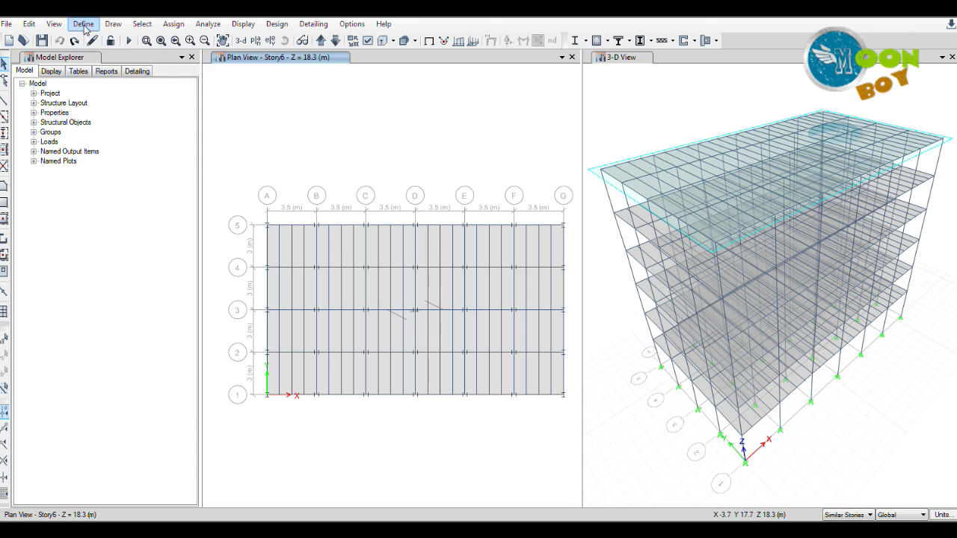
# Step: Open the Frame Properties dialog via Define > Section Properties > Frame Sections
pyautogui.click(84, 24)
pyautogui.moveTo(107, 60)
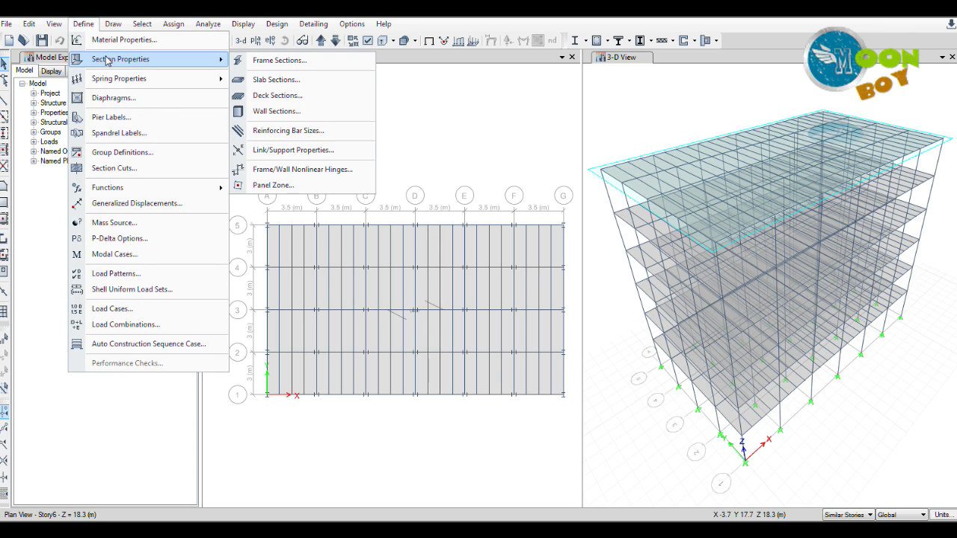
pyautogui.click(331, 65)
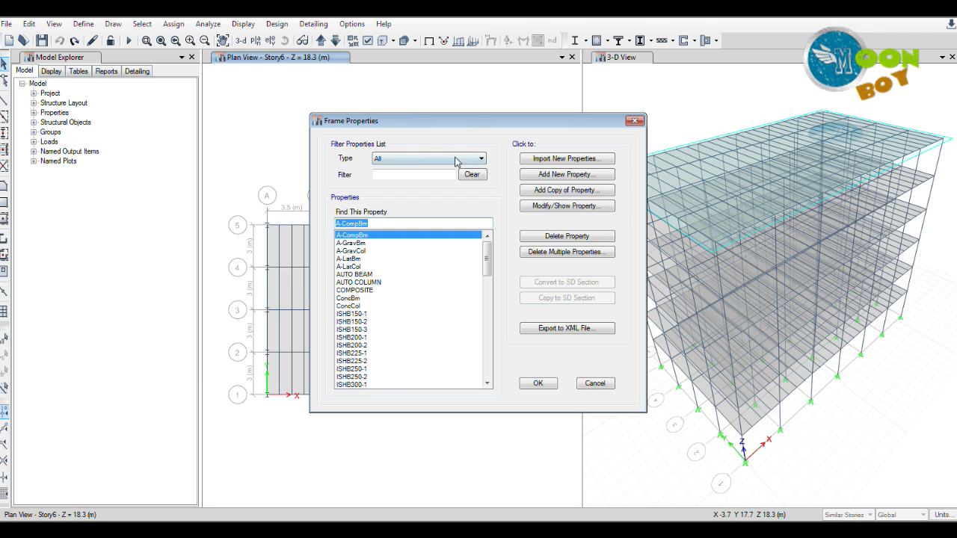
pyautogui.moveTo(468, 124); pyautogui.dragTo(401, 115)
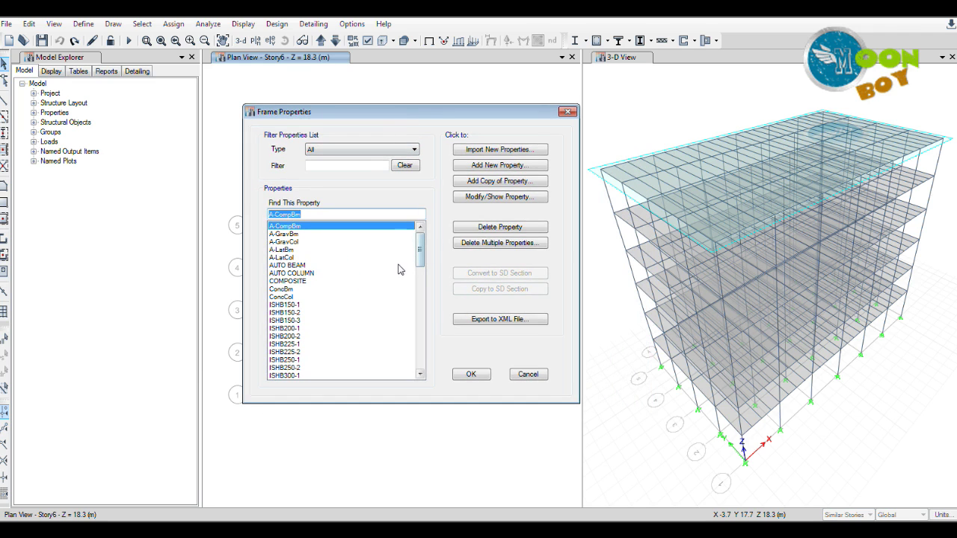
# Step: Browse the AUTO BEAM, AUTO COLUMN and COMPOSITE entries in the property list
pyautogui.click(291, 266)
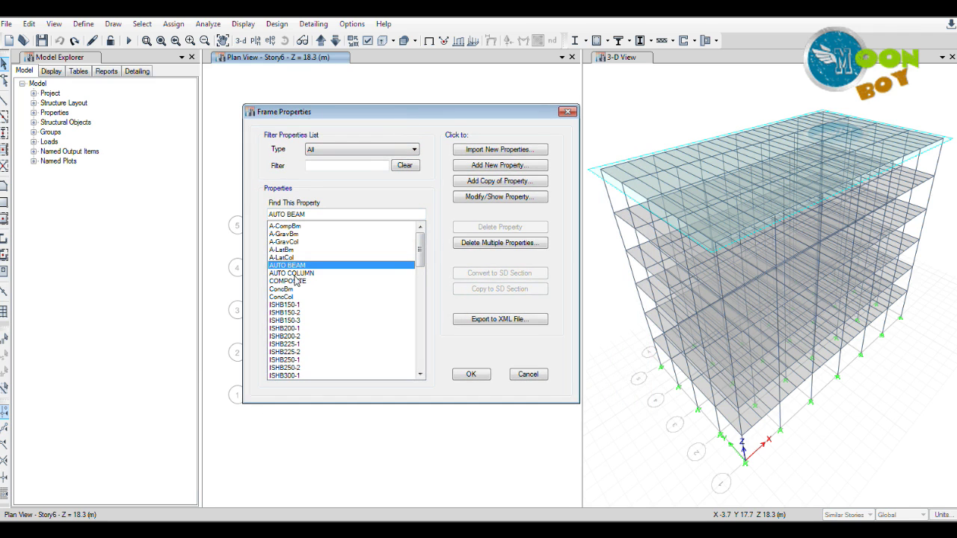
pyautogui.click(296, 276)
pyautogui.click(324, 282)
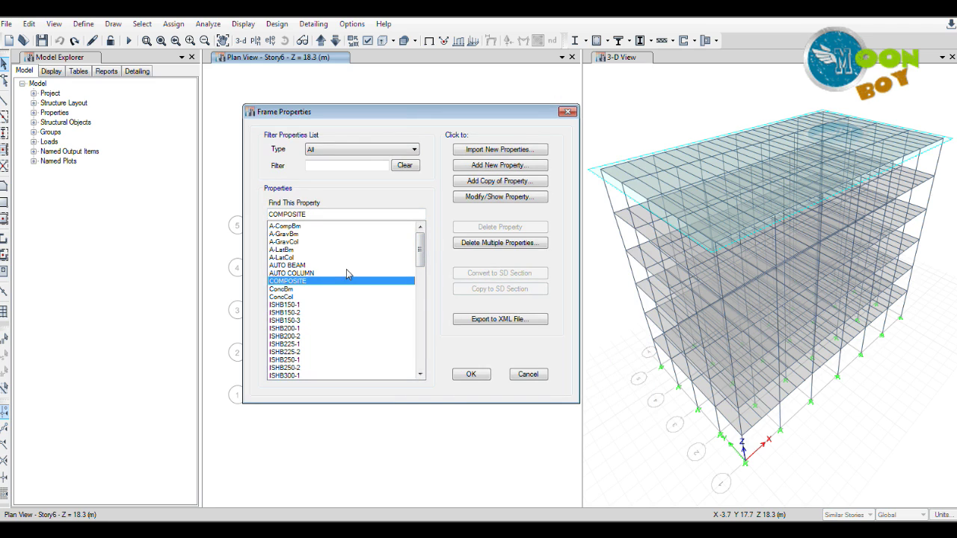
pyautogui.click(300, 265)
pyautogui.click(303, 274)
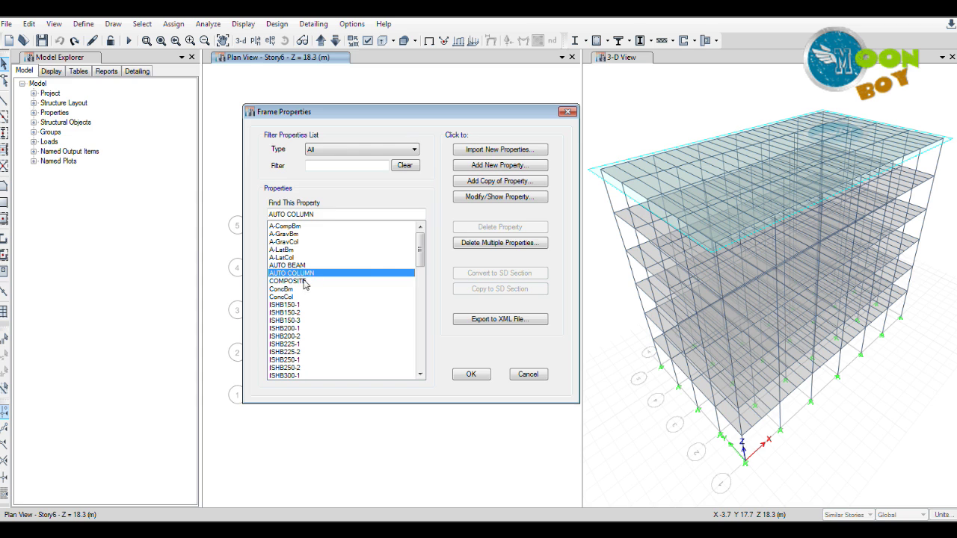
pyautogui.click(317, 281)
pyautogui.moveTo(421, 260)
pyautogui.mouseDown()
pyautogui.moveTo(421, 363)
pyautogui.moveTo(418, 252)
pyautogui.mouseUp()
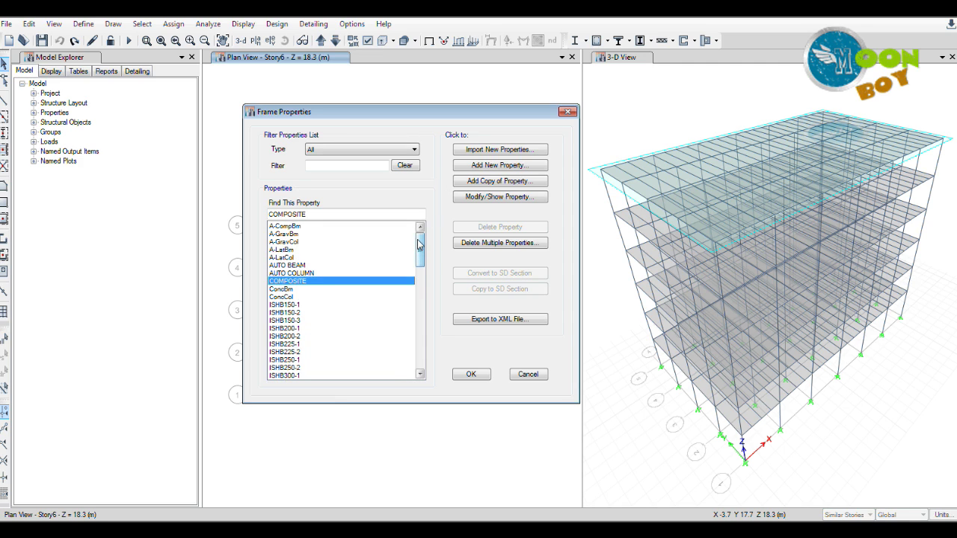
# Step: Start a new Steel Auto Select frame section and name it AUTO BRACE
pyautogui.click(493, 166)
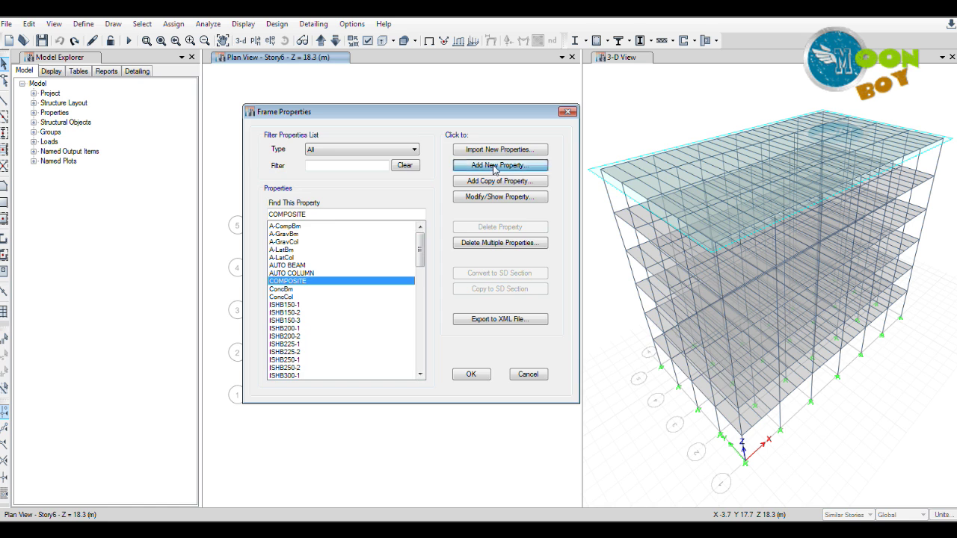
pyautogui.moveTo(411, 143); pyautogui.dragTo(443, 125)
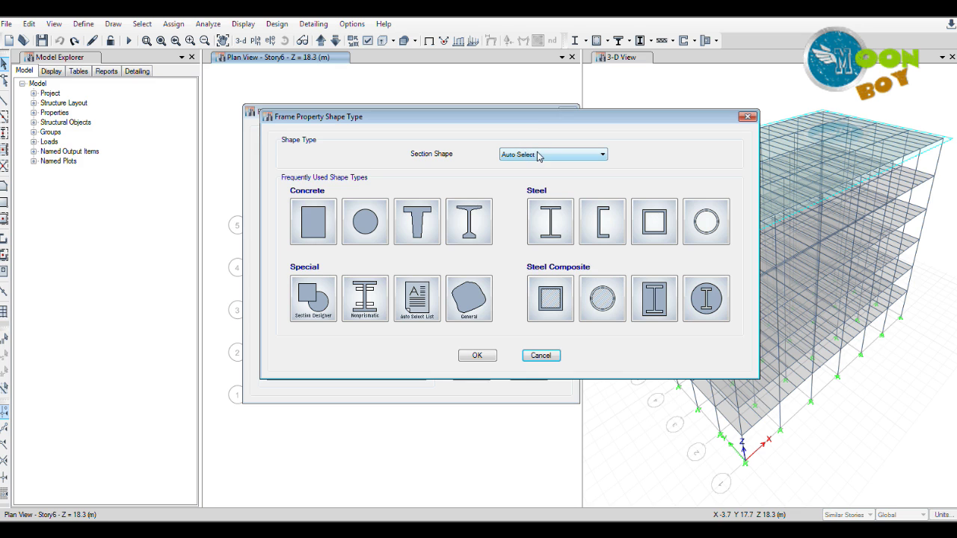
pyautogui.click(421, 306)
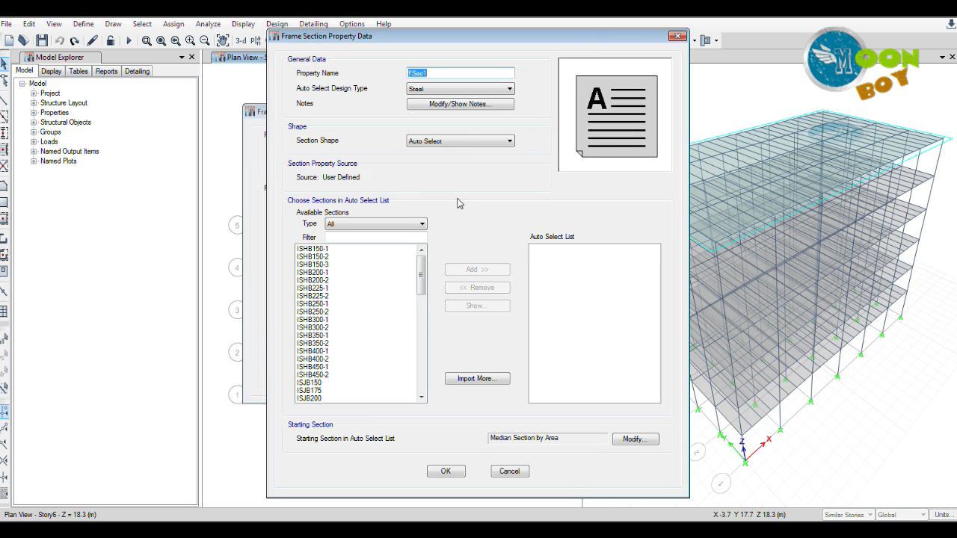
pyautogui.click(461, 142)
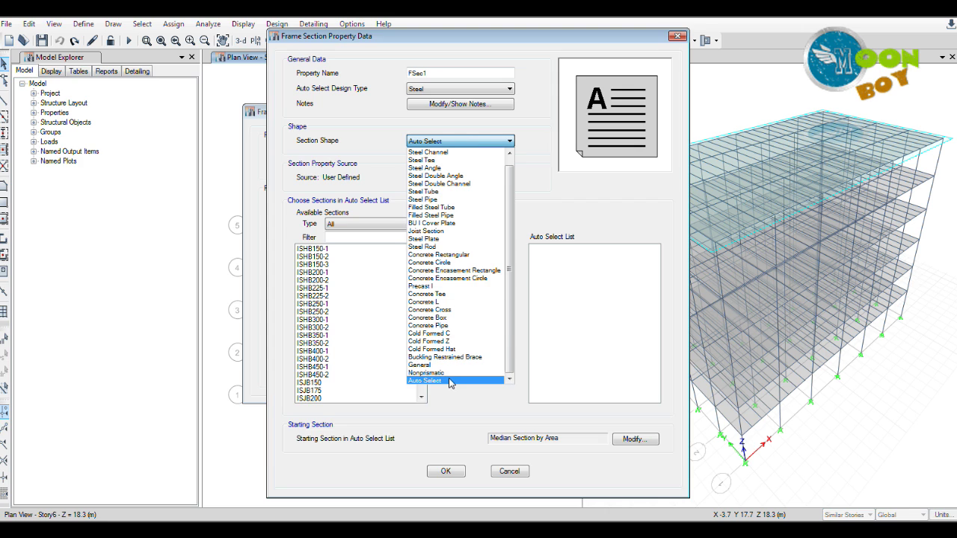
pyautogui.click(451, 381)
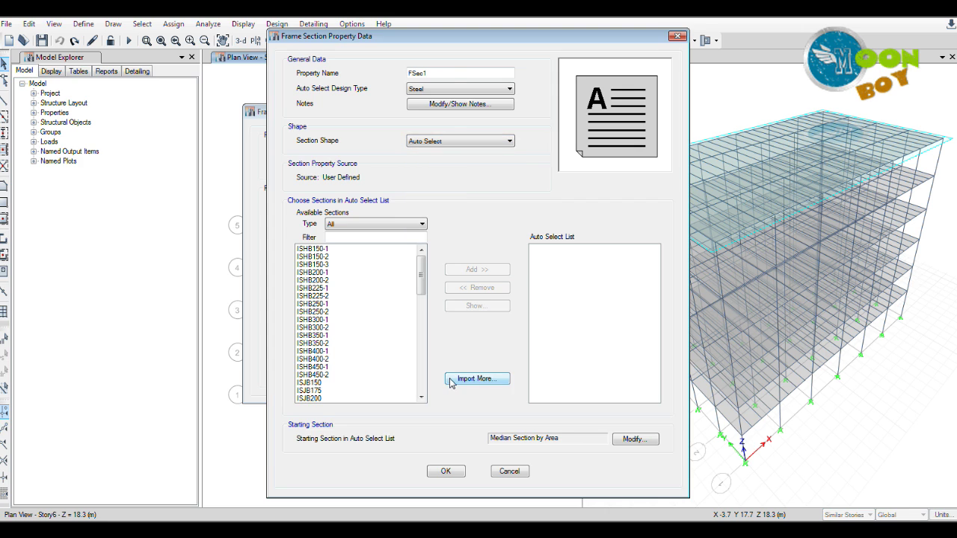
pyautogui.click(463, 89)
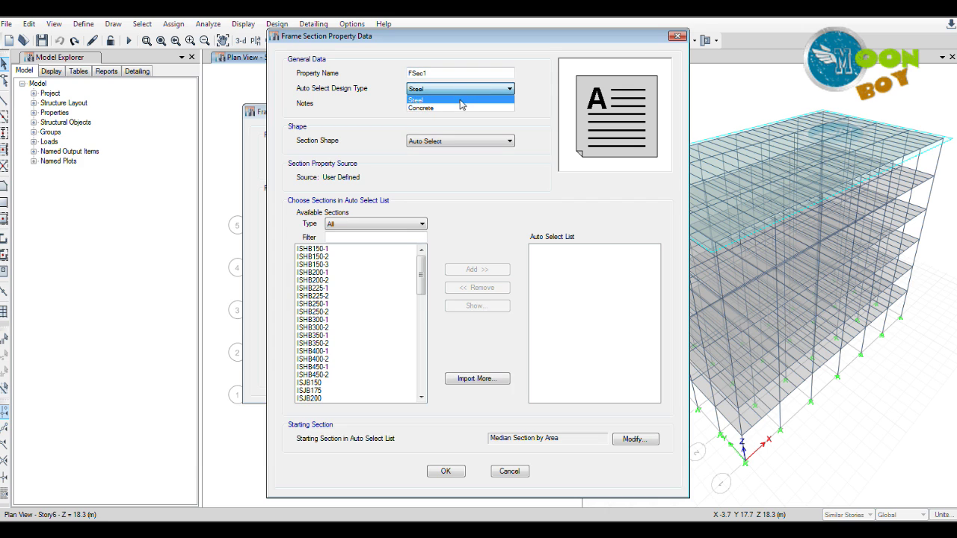
pyautogui.click(464, 96)
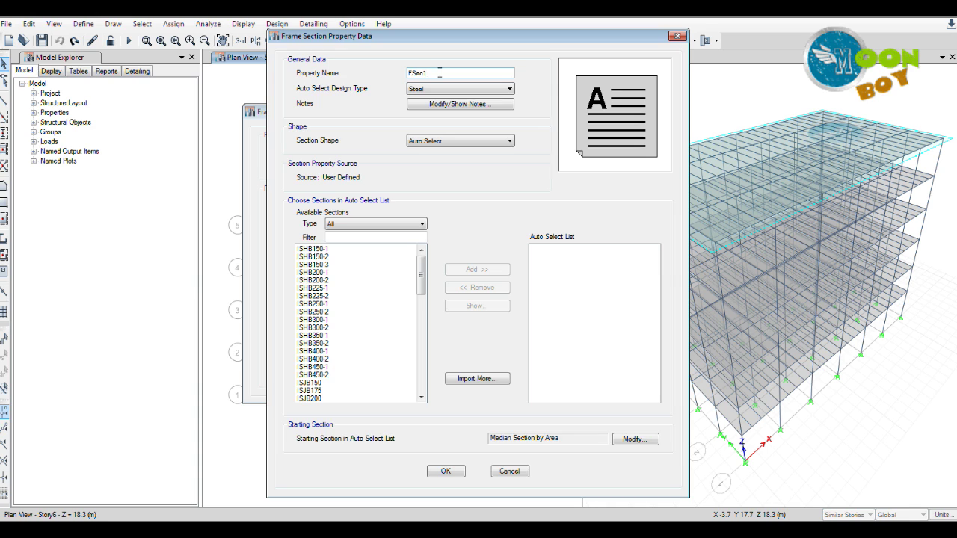
pyautogui.moveTo(439, 73); pyautogui.dragTo(406, 74)
pyautogui.write('AUTO BRACE')
# Step: Add sections ISHB150-1 through ISWB600-2 to the auto-select list and save
pyautogui.moveTo(421, 279)
pyautogui.mouseDown()
pyautogui.moveTo(408, 395)
pyautogui.moveTo(407, 380)
pyautogui.moveTo(422, 386)
pyautogui.moveTo(431, 289)
pyautogui.mouseUp()
pyautogui.click(311, 251)
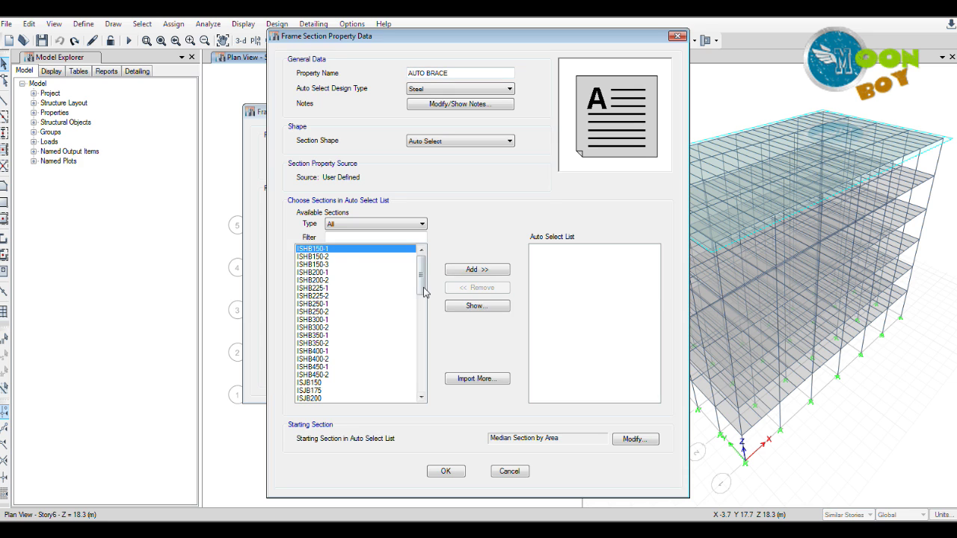
pyautogui.moveTo(422, 283); pyautogui.dragTo(420, 384)
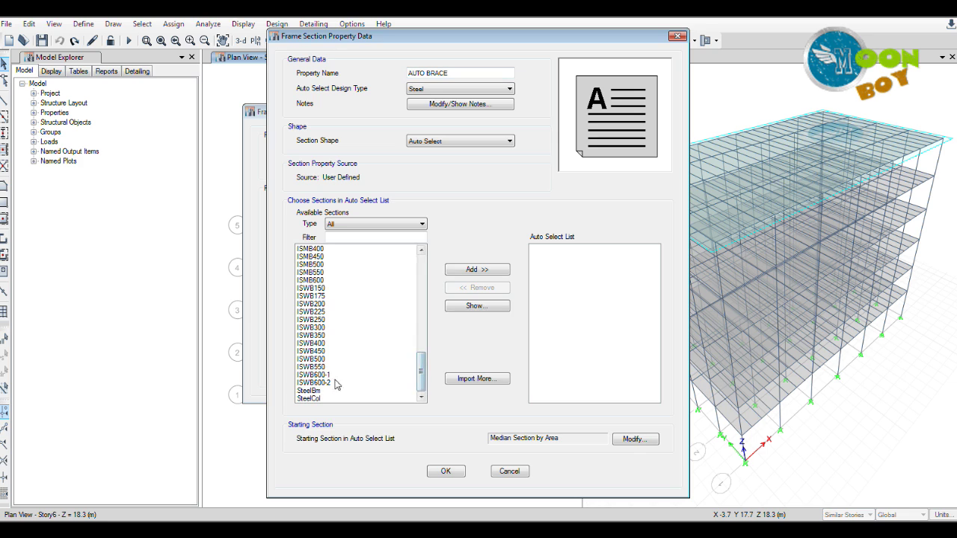
pyautogui.keyDown('shift'); pyautogui.click(314, 383); pyautogui.keyUp('shift')
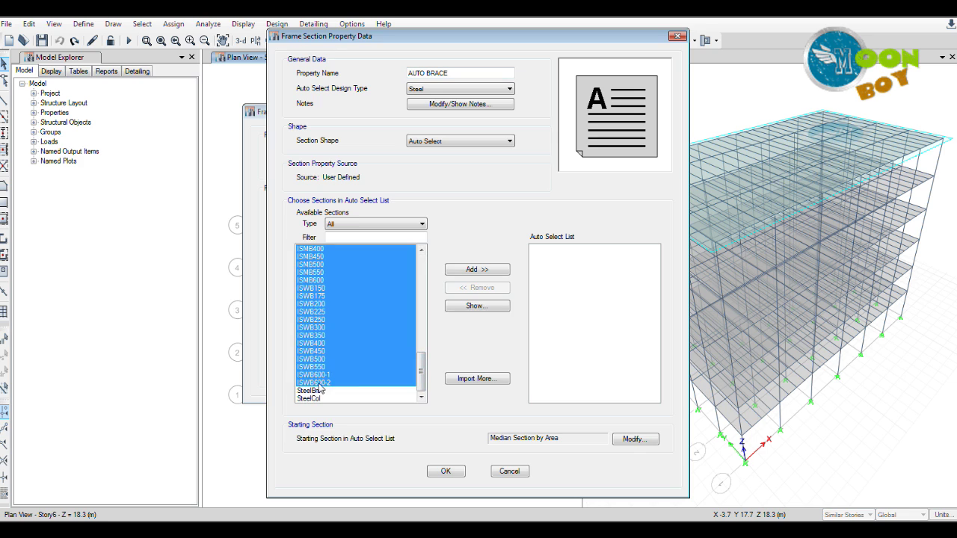
pyautogui.click(478, 270)
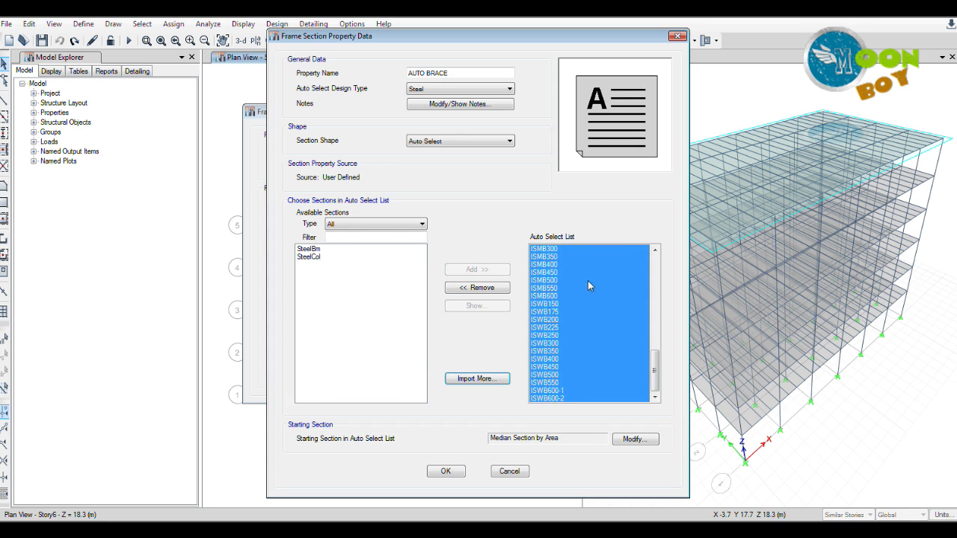
pyautogui.moveTo(649, 361); pyautogui.dragTo(661, 268)
pyautogui.click(582, 326)
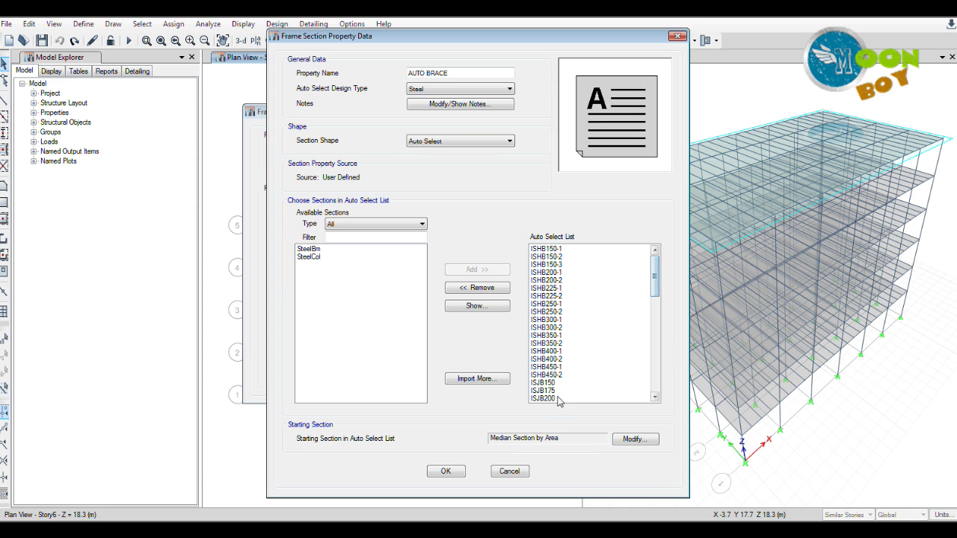
pyautogui.click(447, 474)
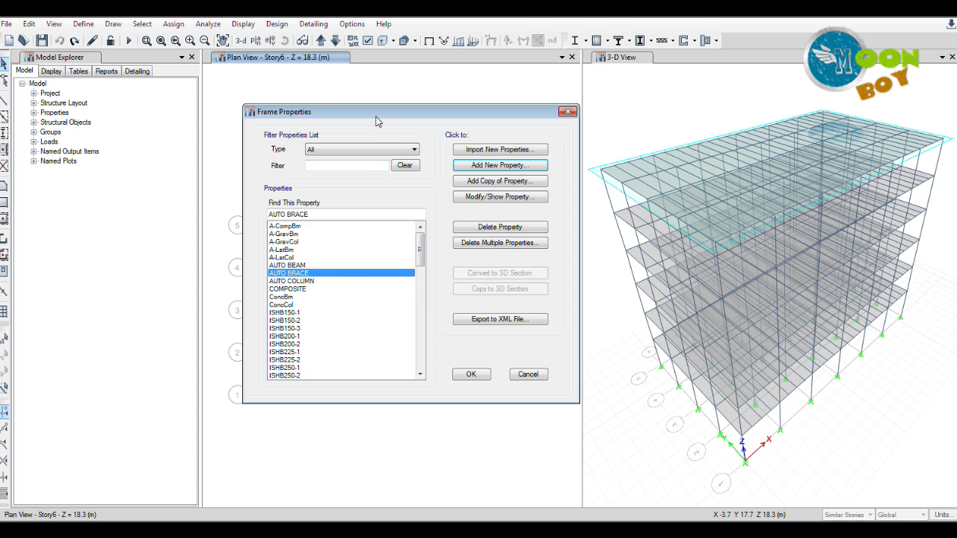
# Step: Close Frame Properties and move the plan view to the Base level (Z = 0)
pyautogui.click(476, 375)
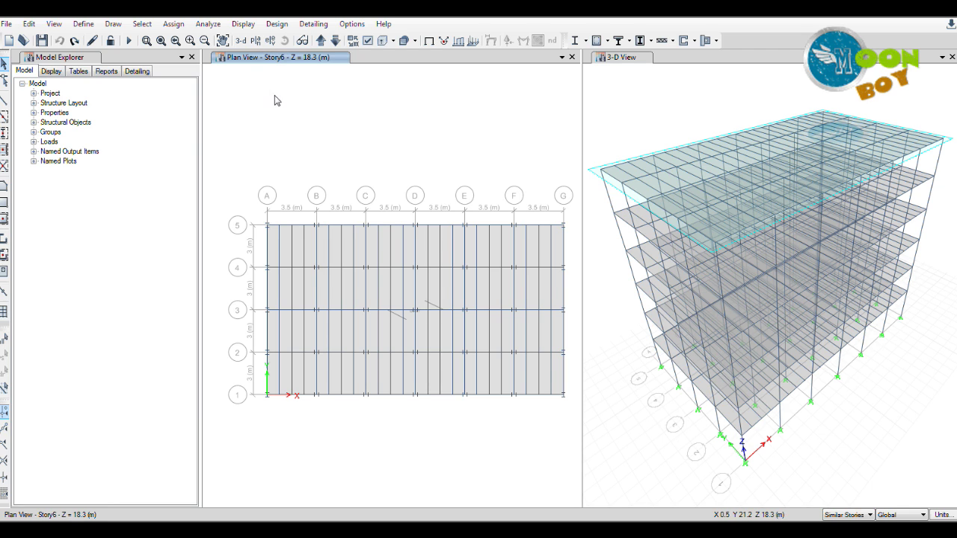
pyautogui.click(322, 42)
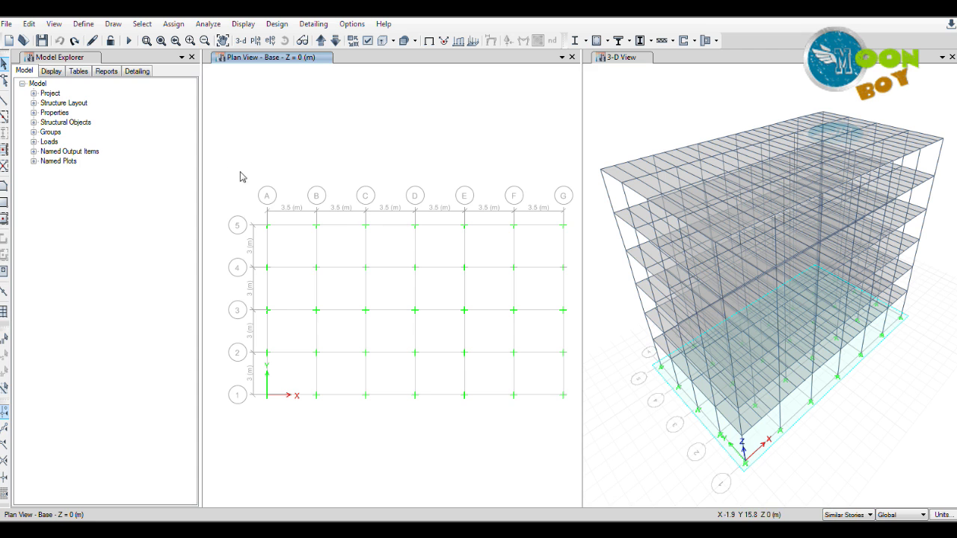
# Step: Select all 35 base joints and assign fixed restraints in all six directions
pyautogui.moveTo(215, 175); pyautogui.dragTo(587, 476)
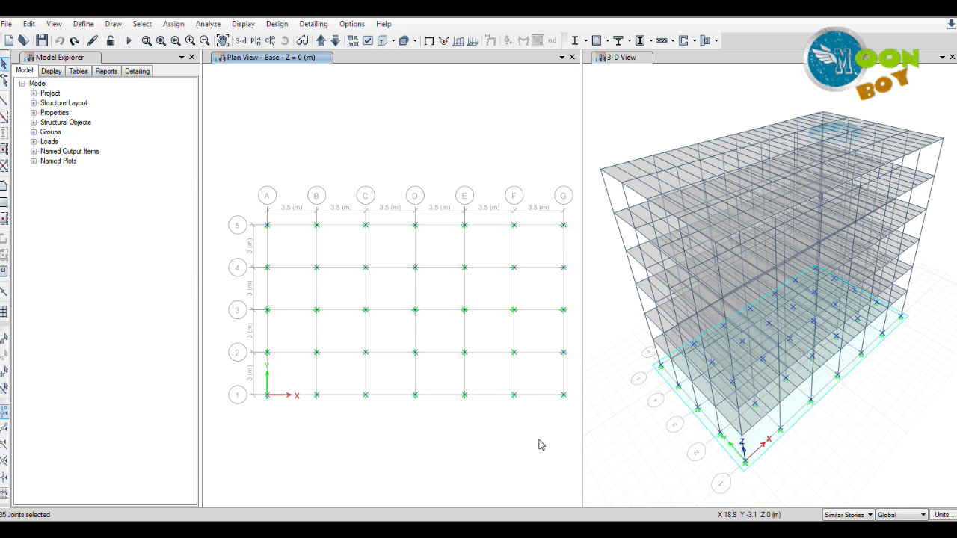
pyautogui.click(172, 24)
pyautogui.moveTo(187, 41)
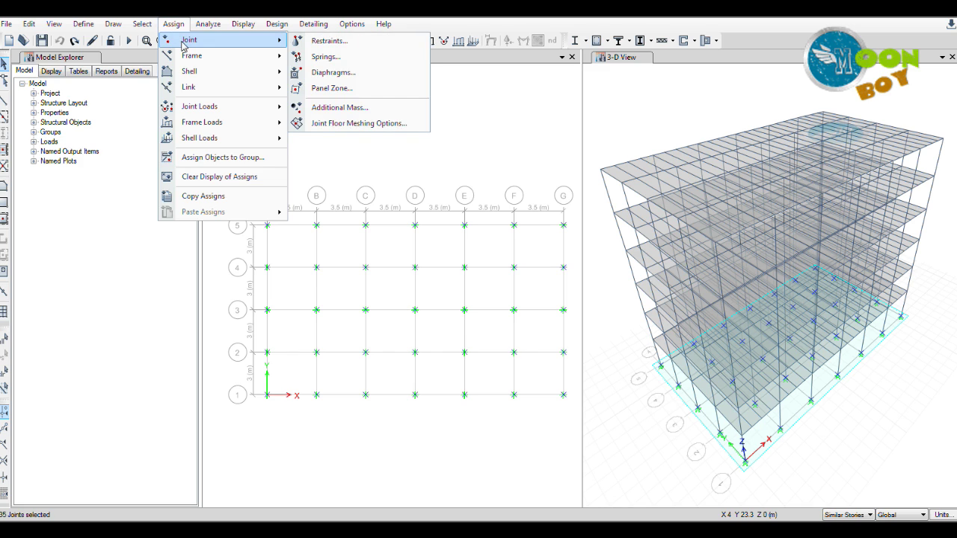
pyautogui.click(330, 45)
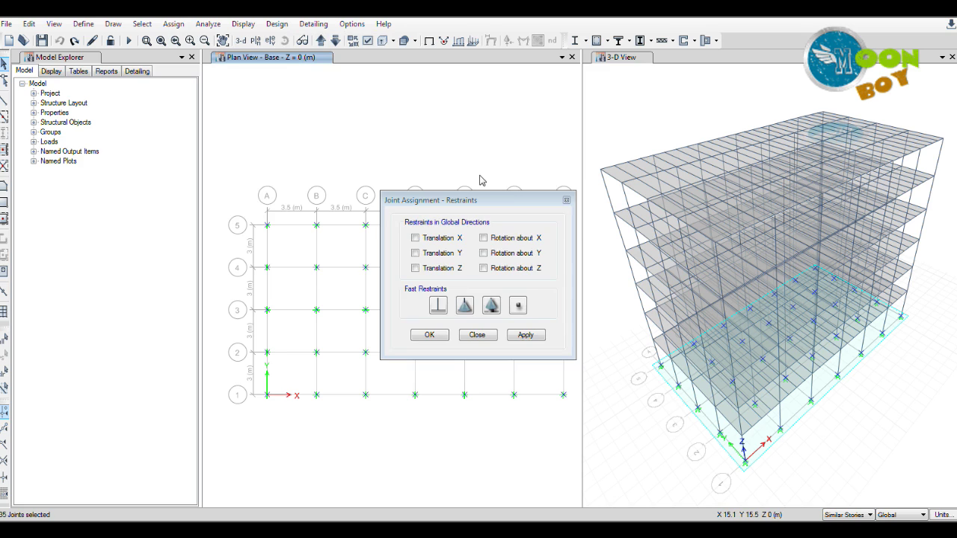
pyautogui.moveTo(514, 199); pyautogui.dragTo(465, 170)
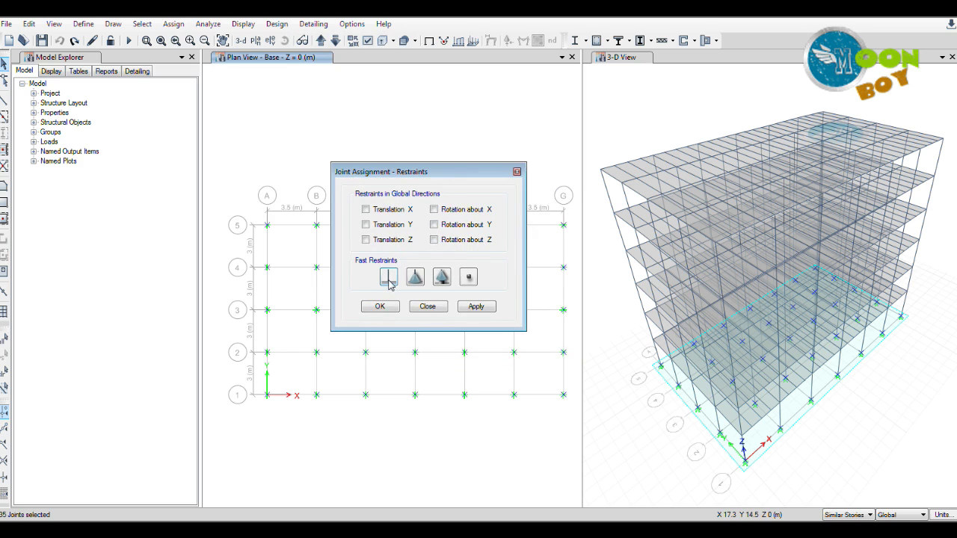
pyautogui.moveTo(419, 174); pyautogui.dragTo(450, 154)
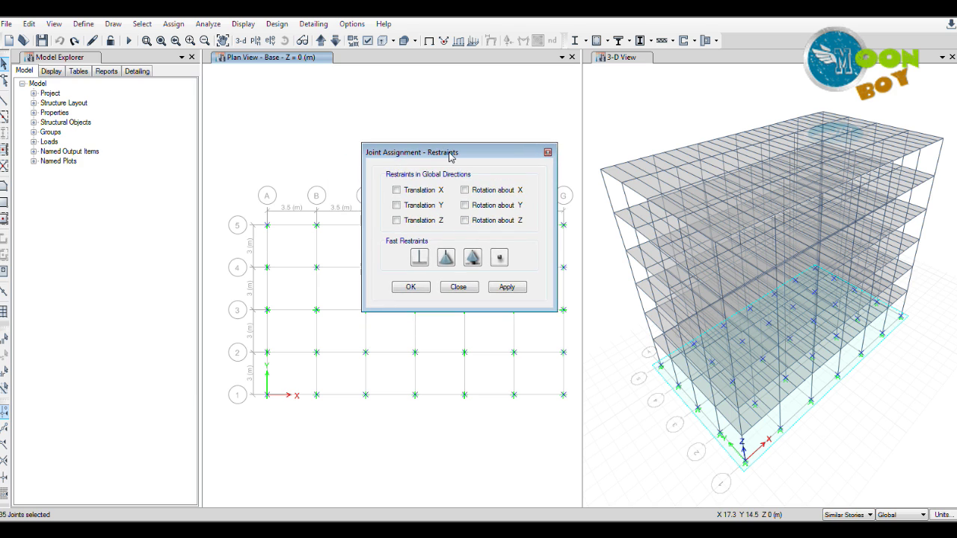
pyautogui.click(419, 259)
pyautogui.moveTo(470, 153); pyautogui.dragTo(451, 134)
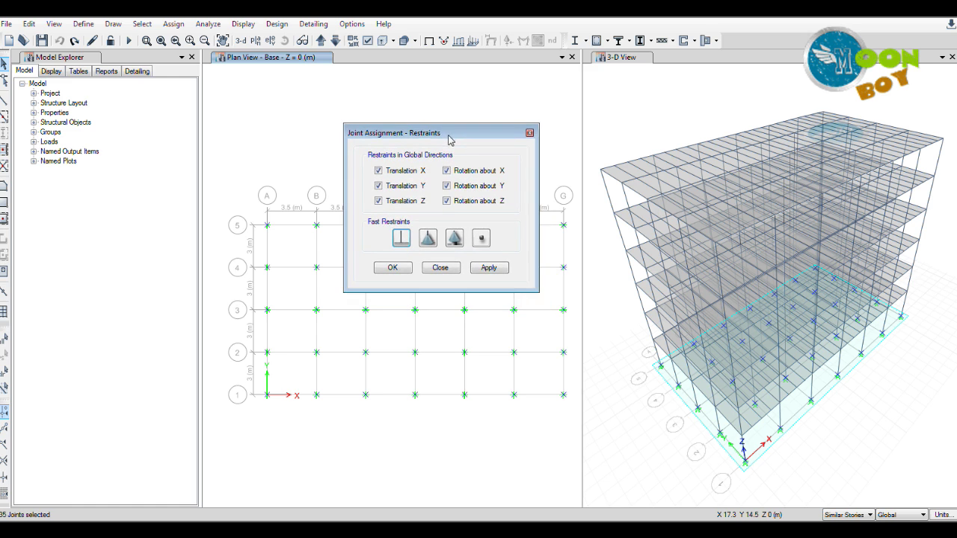
pyautogui.click(490, 269)
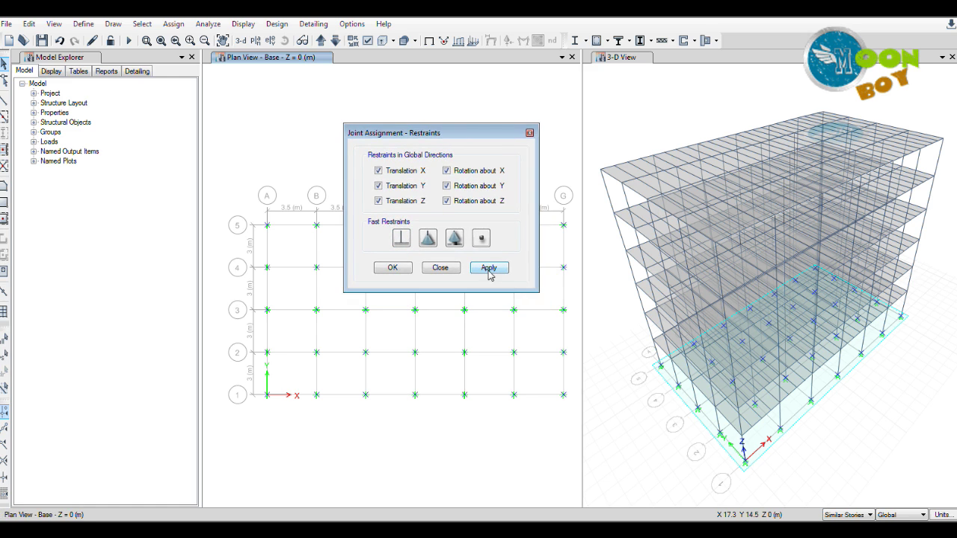
pyautogui.click(393, 269)
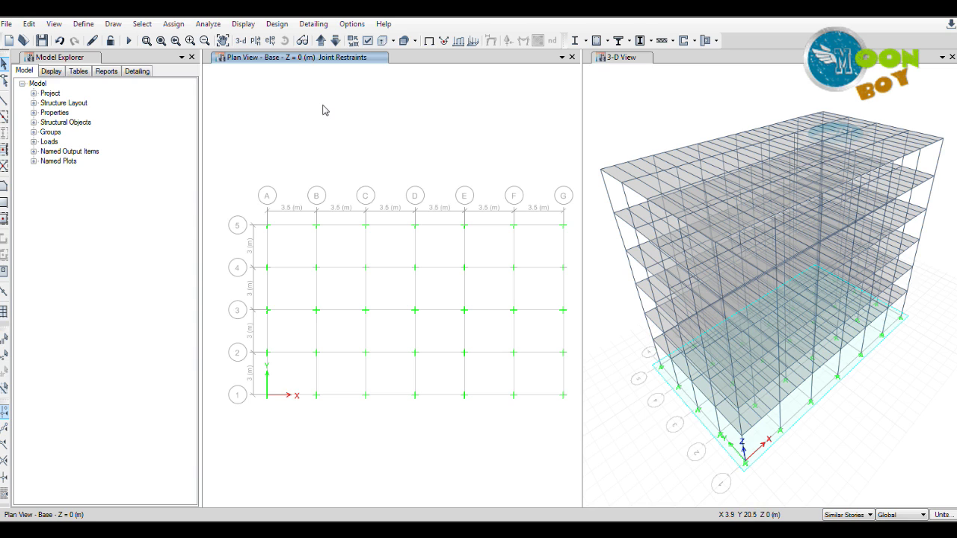
# Step: Show the elevation view along grid line A
pyautogui.click(271, 41)
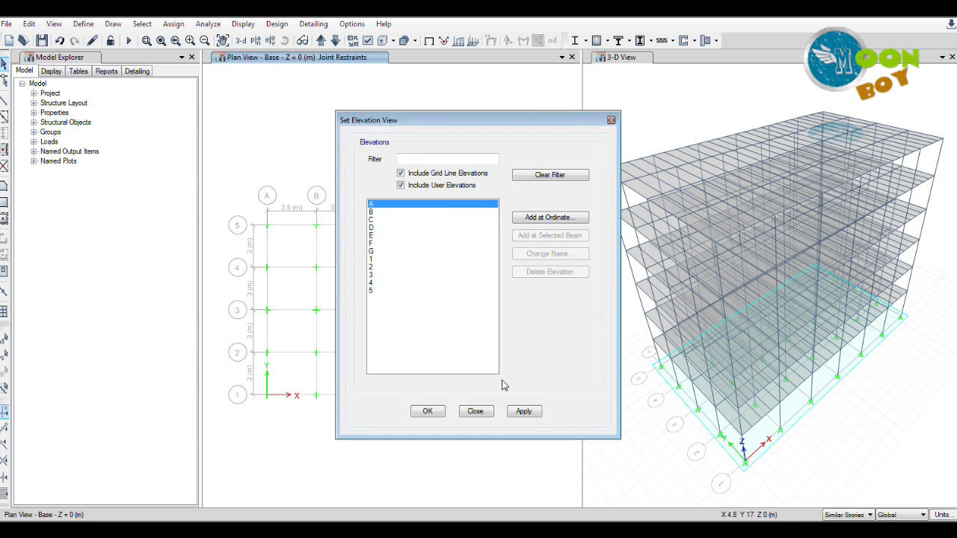
pyautogui.click(527, 411)
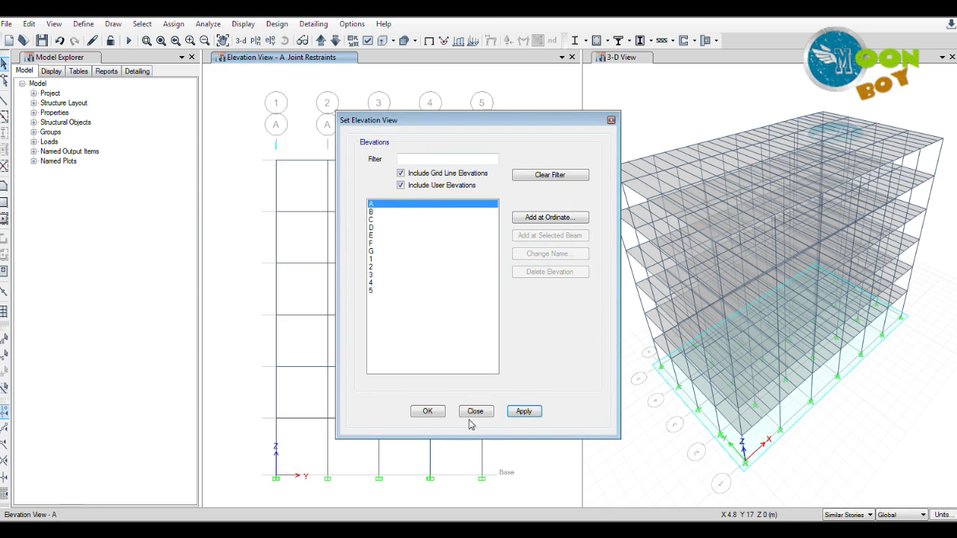
pyautogui.click(429, 418)
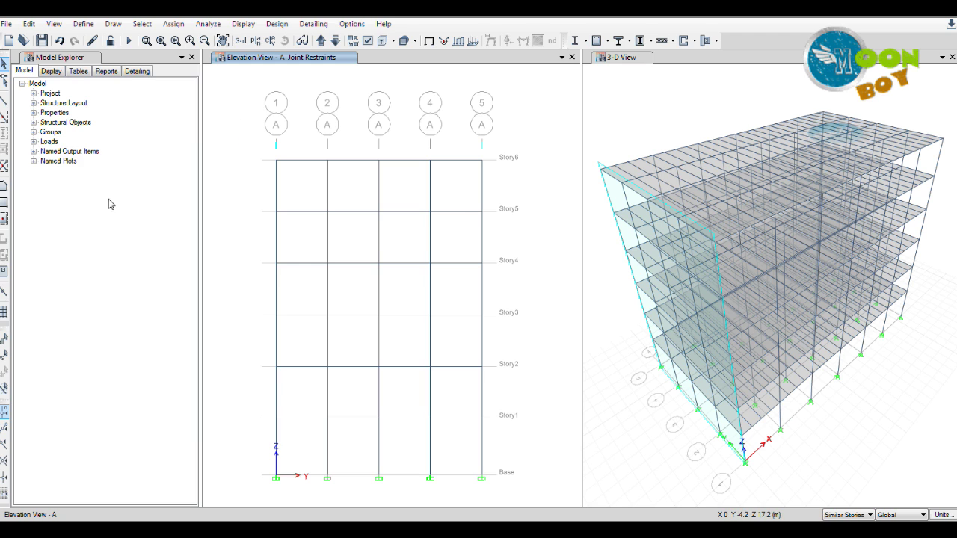
# Step: Start the Quick Draw Braces tool from the Draw menu
pyautogui.click(116, 27)
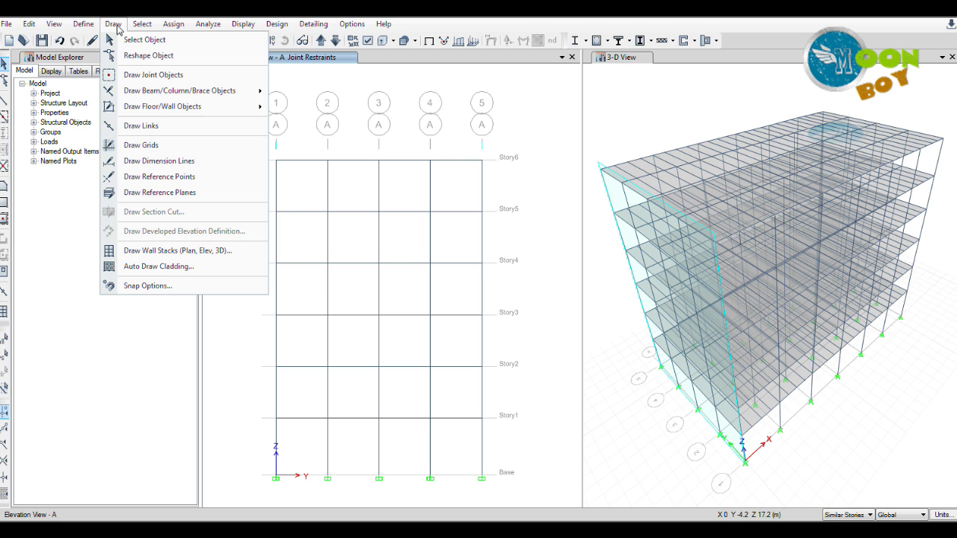
pyautogui.moveTo(180, 95)
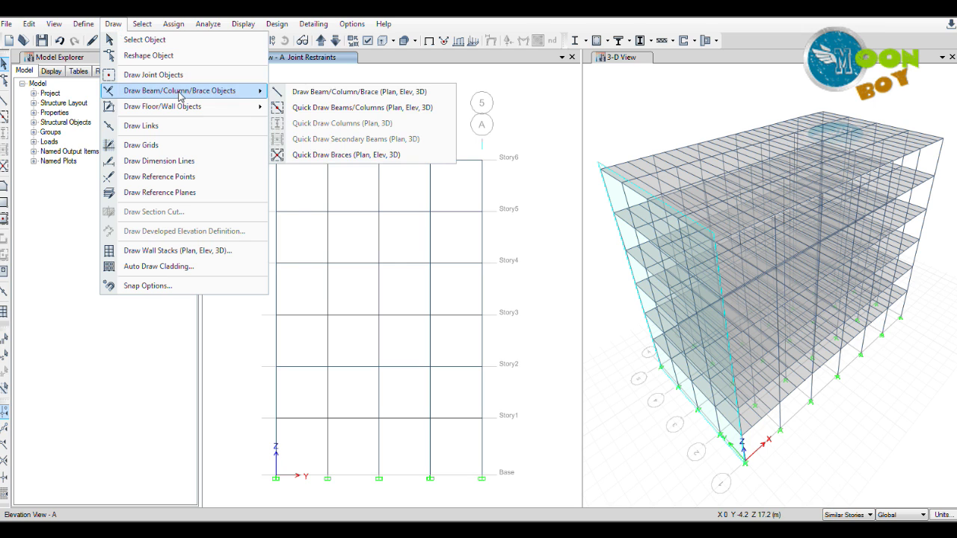
pyautogui.click(330, 157)
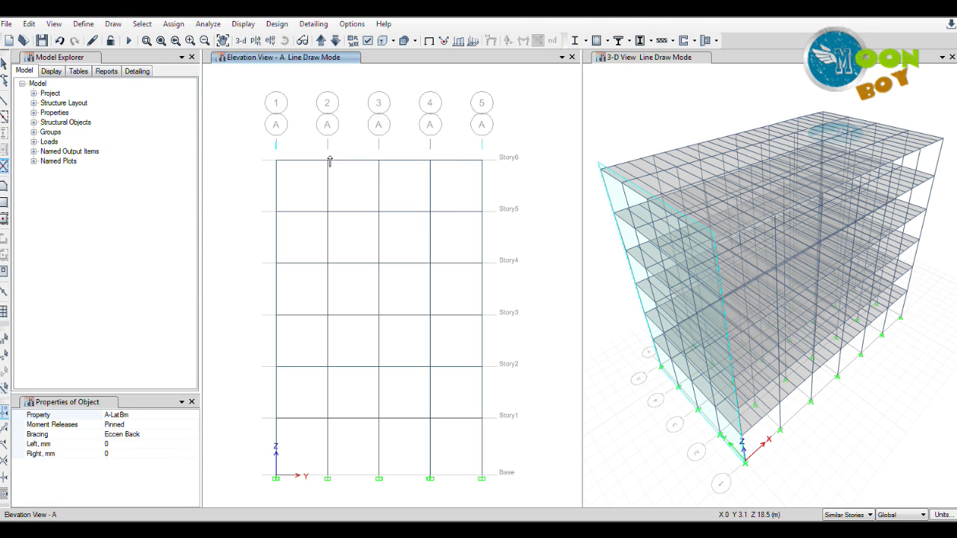
# Step: Set the brace property to AUTO BRACE and the bracing pattern to X
pyautogui.click(128, 417)
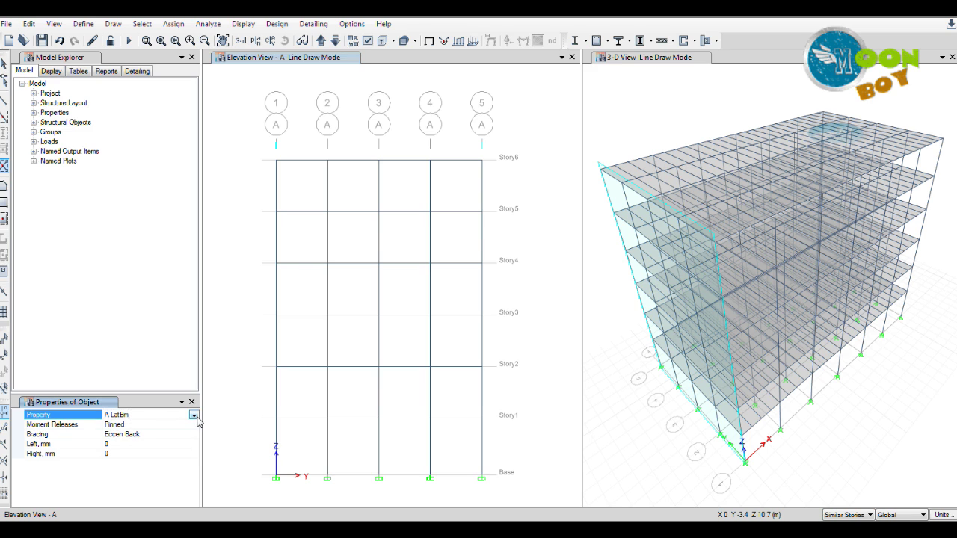
pyautogui.click(194, 417)
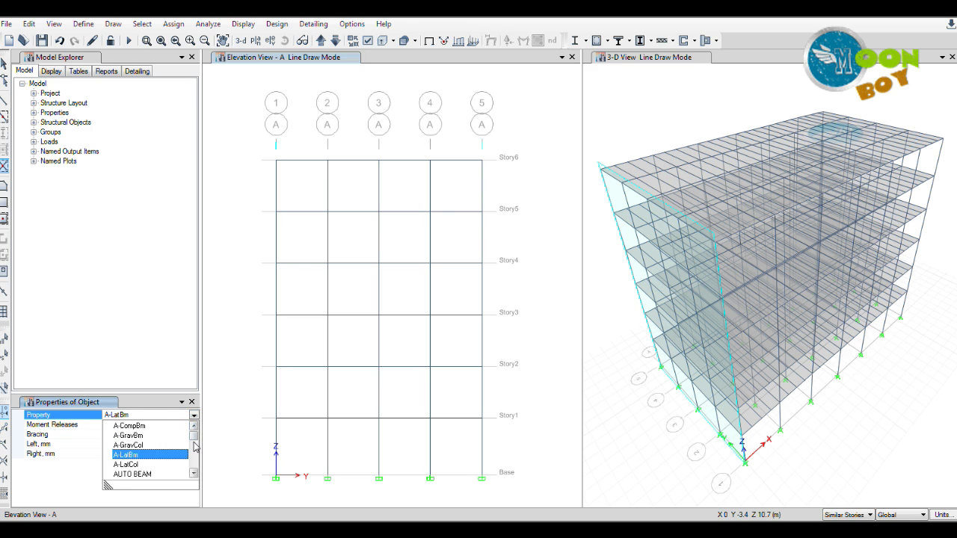
pyautogui.click(193, 473)
pyautogui.click(193, 474)
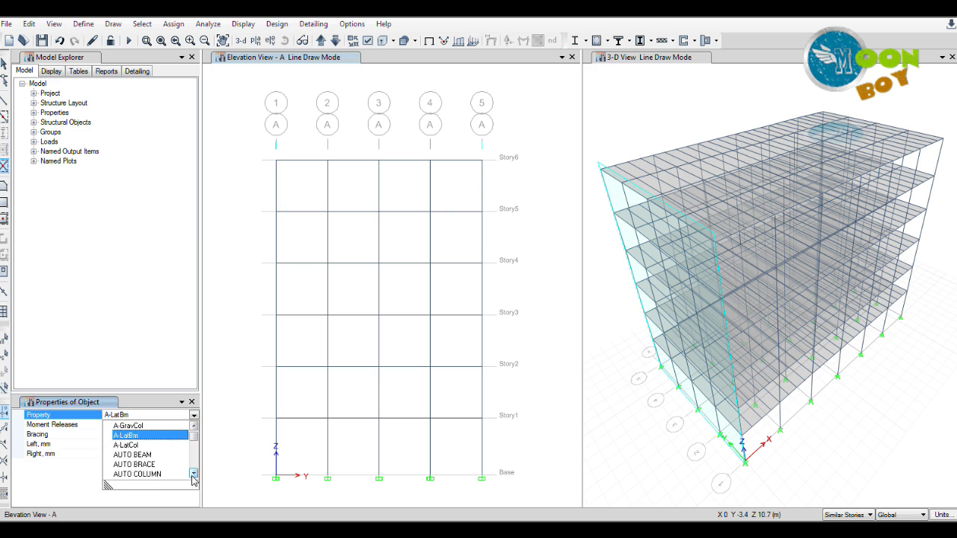
pyautogui.click(148, 465)
pyautogui.press('Down')
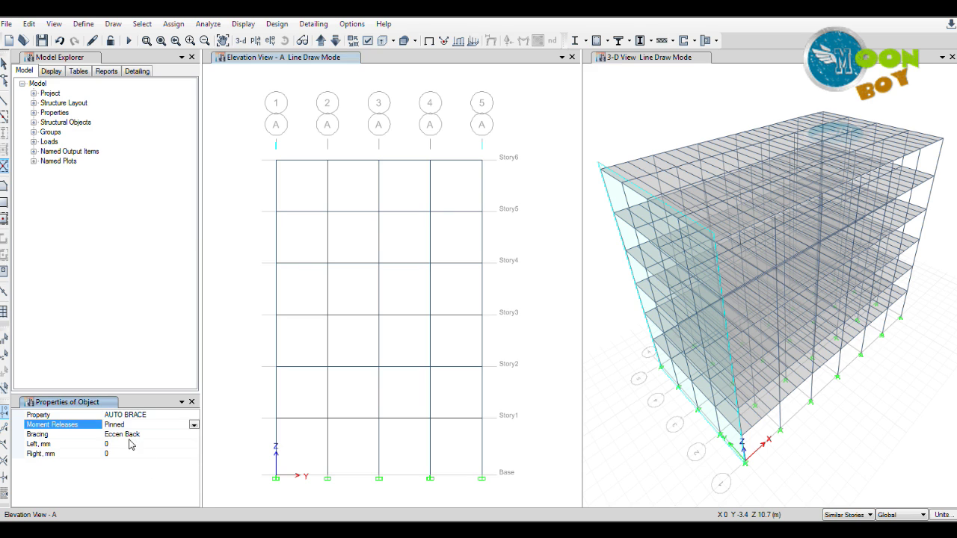
pyautogui.click(132, 436)
pyautogui.click(193, 435)
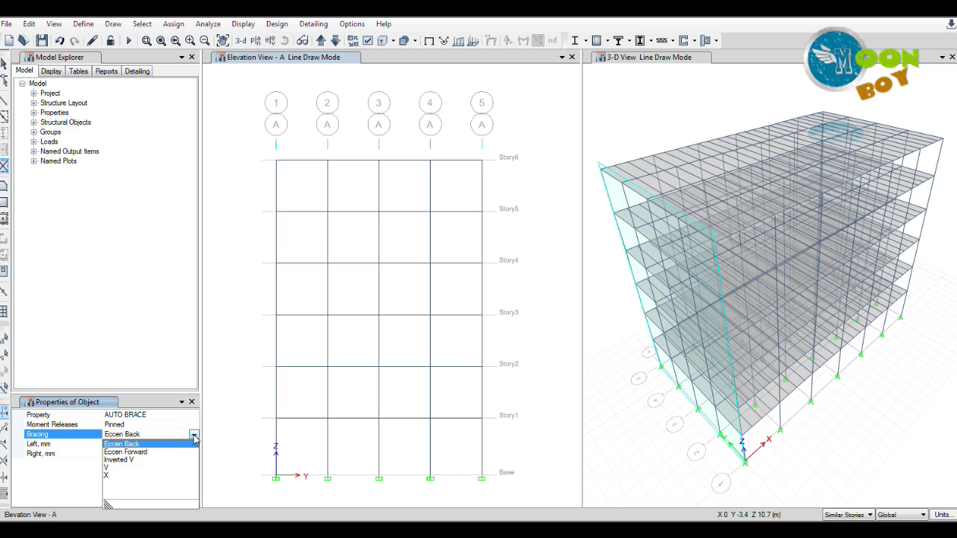
pyautogui.click(122, 475)
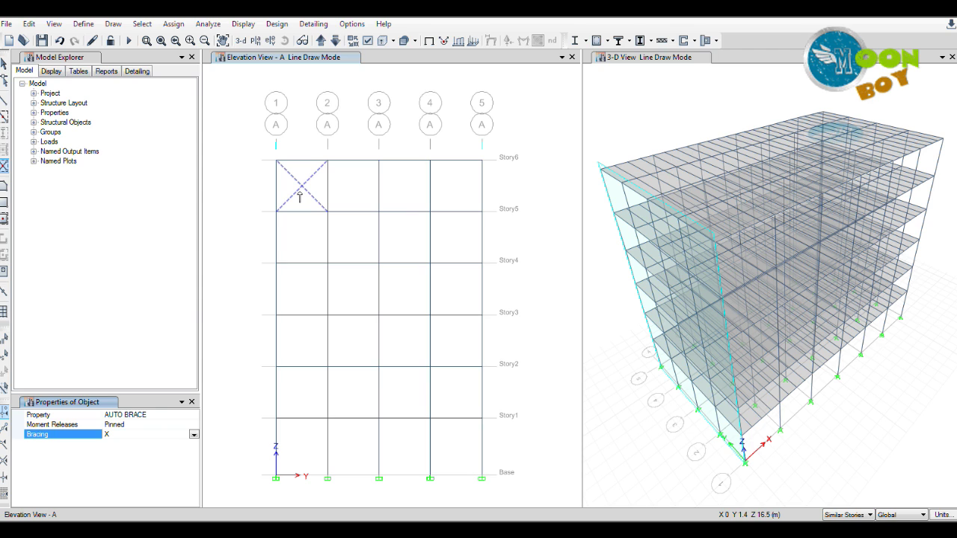
# Step: Draw AUTO BRACE X braces in bays 1–2 and 4–5 on all grid A storeys
pyautogui.click(299, 197)
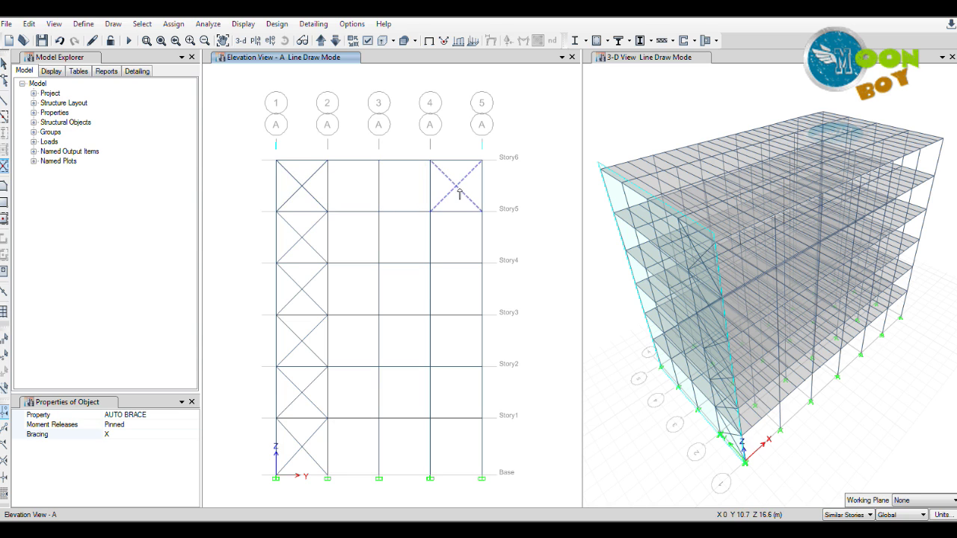
pyautogui.click(460, 193)
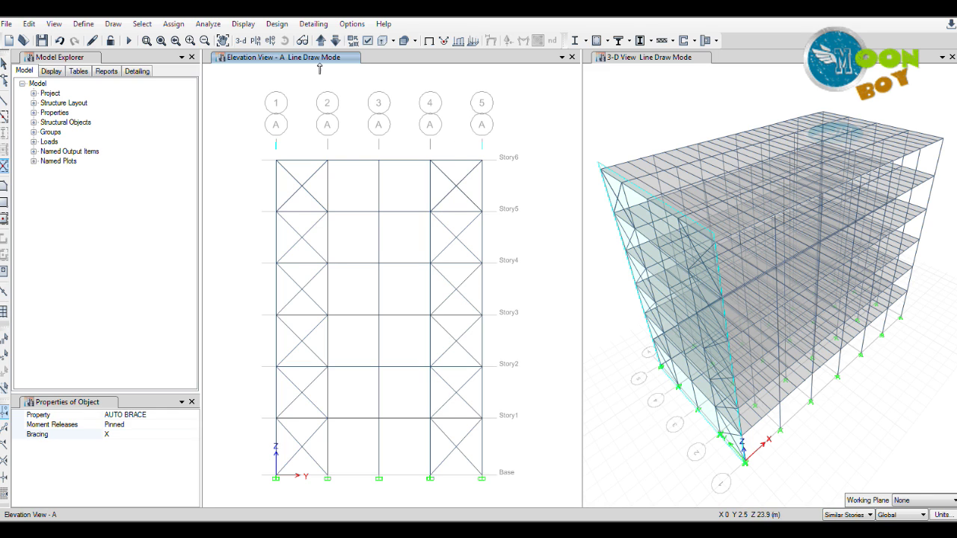
# Step: Display the grid line G elevation in the left pane
pyautogui.click(270, 42)
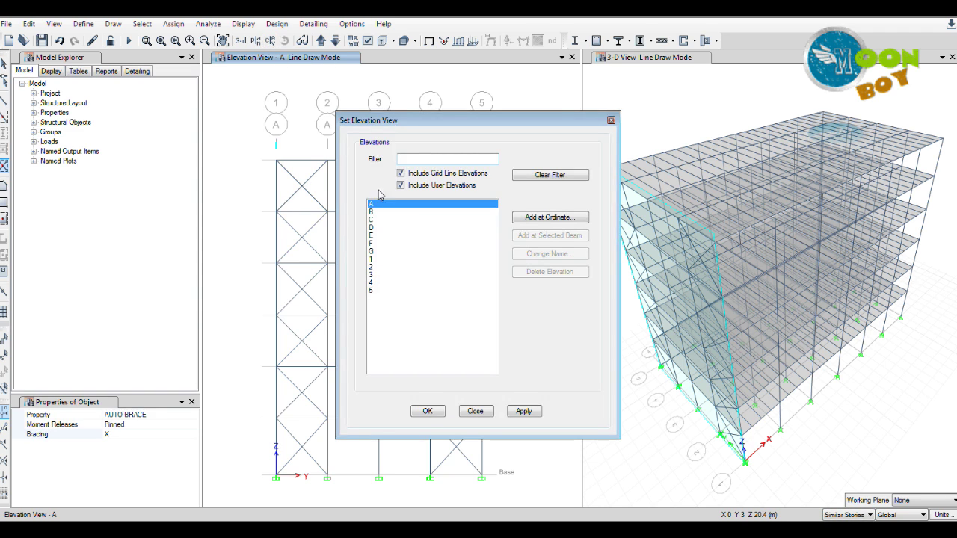
pyautogui.click(384, 251)
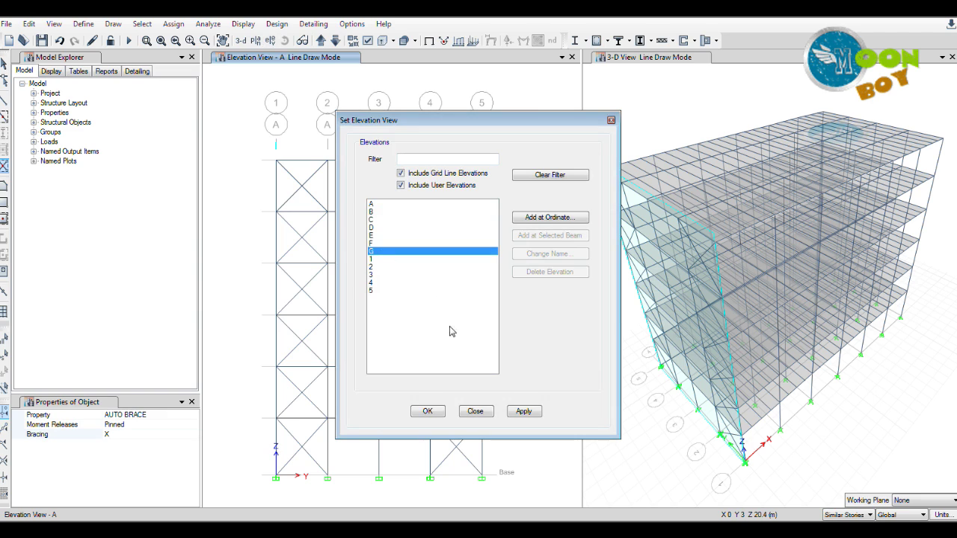
pyautogui.click(524, 413)
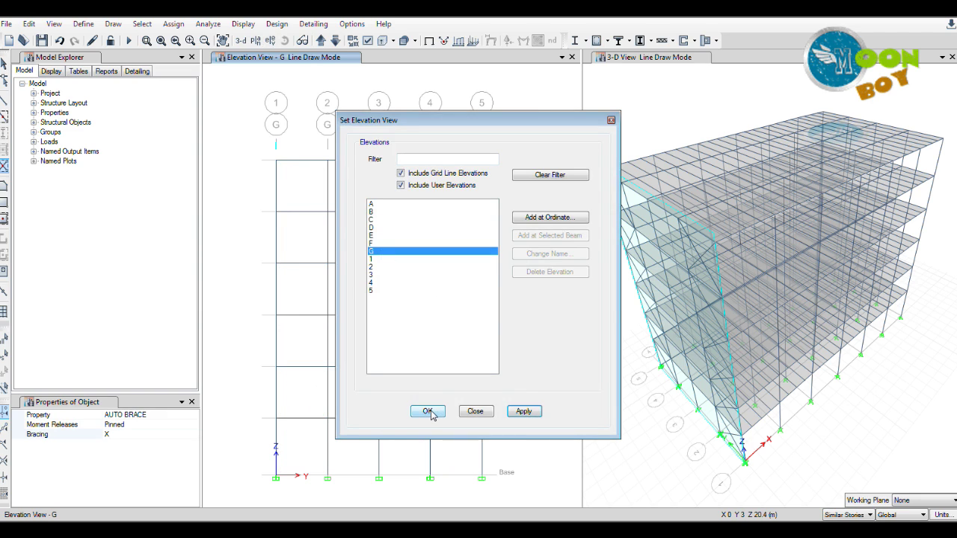
pyautogui.click(428, 412)
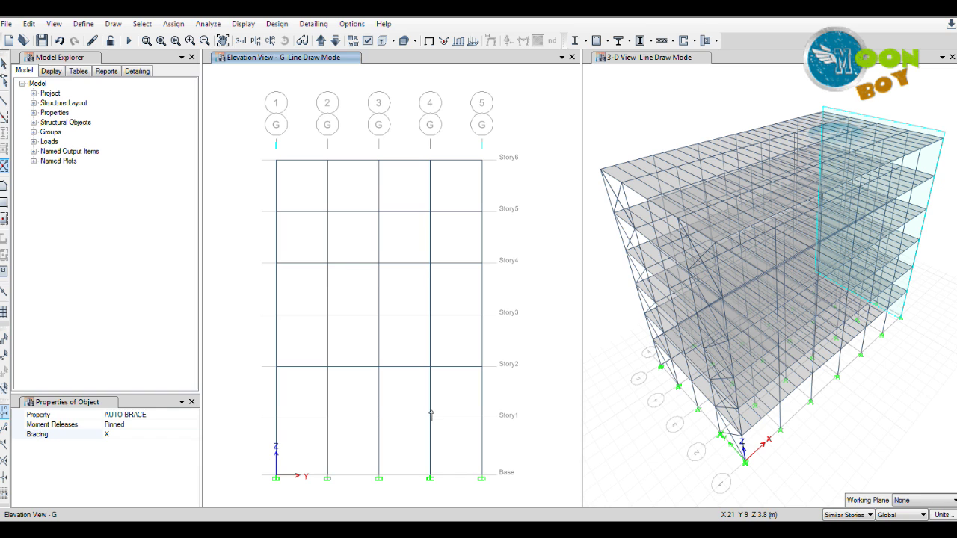
# Step: Draw X braces in bays 1–2 and 4–5 on every storey of grid G
pyautogui.click(311, 196)
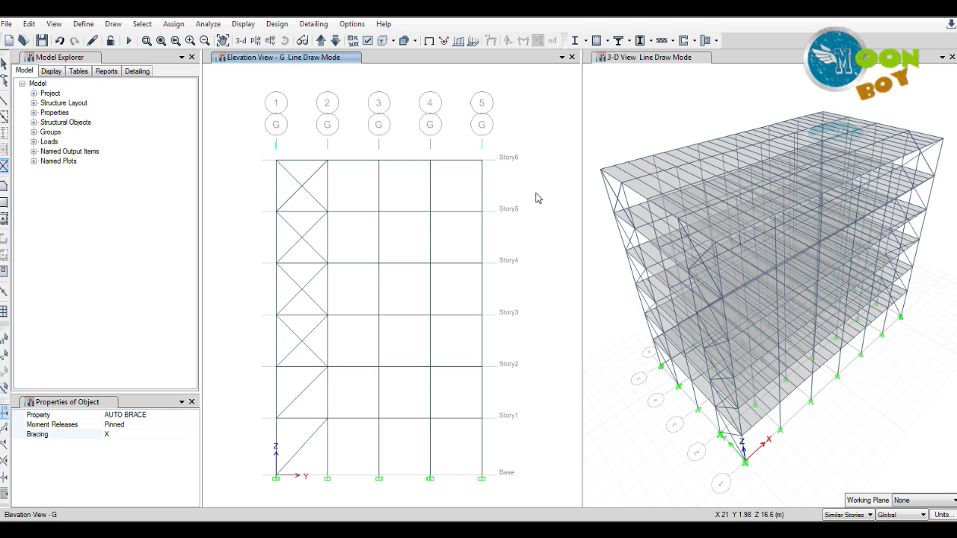
pyautogui.click(465, 202)
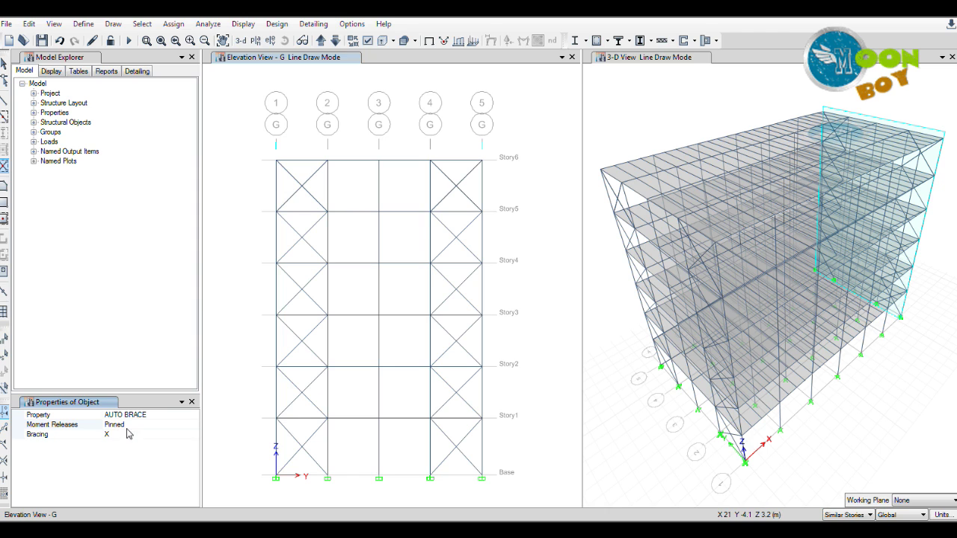
pyautogui.click(173, 437)
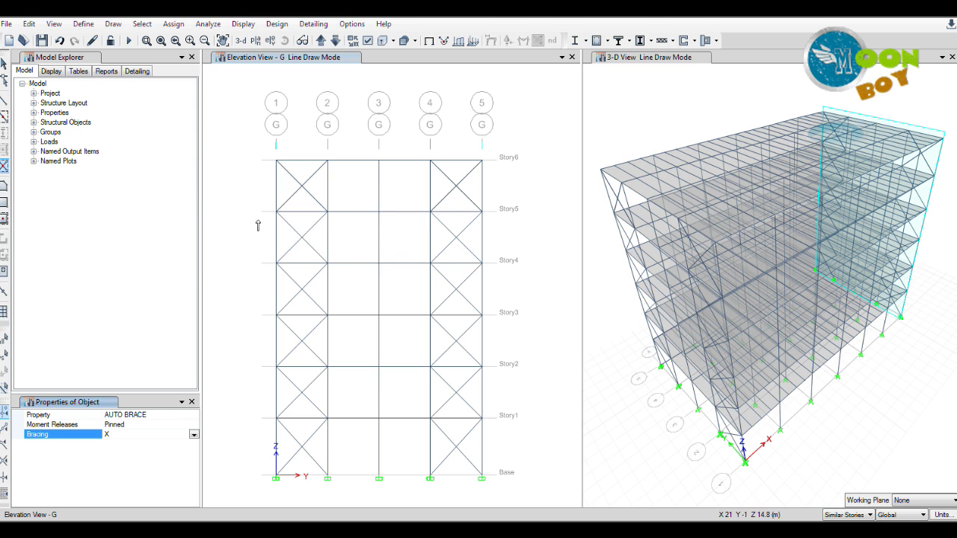
# Step: Change the quick brace type from X to V and keep the moment releases Pinned
pyautogui.click(194, 435)
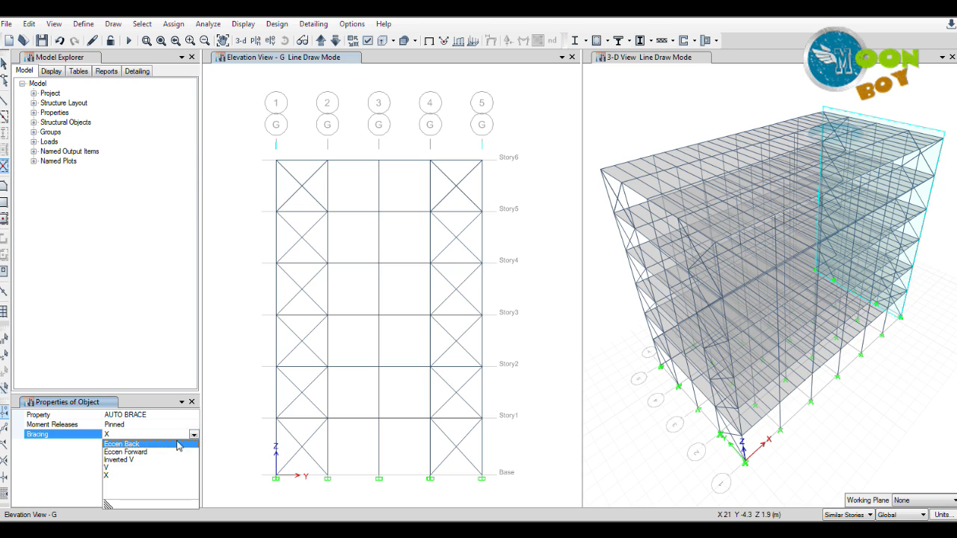
pyautogui.click(116, 468)
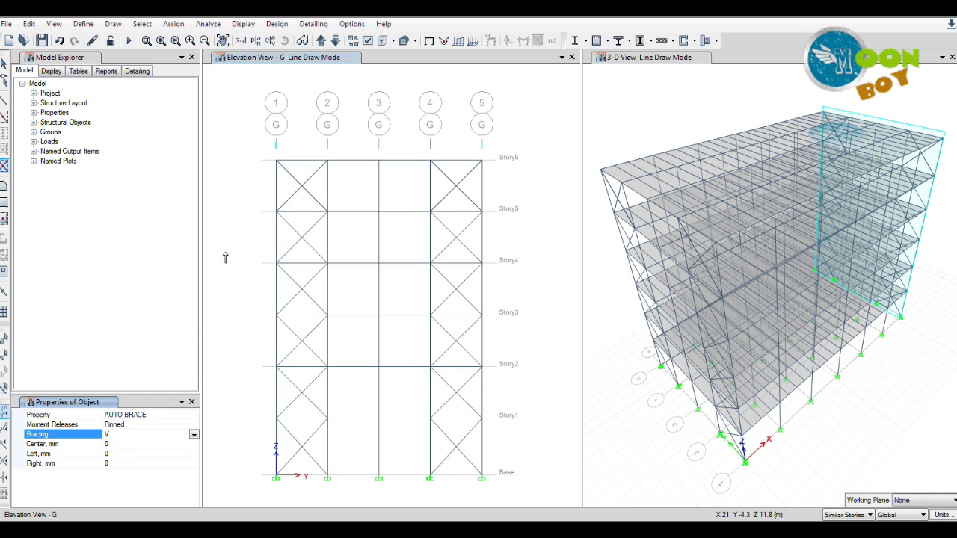
pyautogui.click(167, 424)
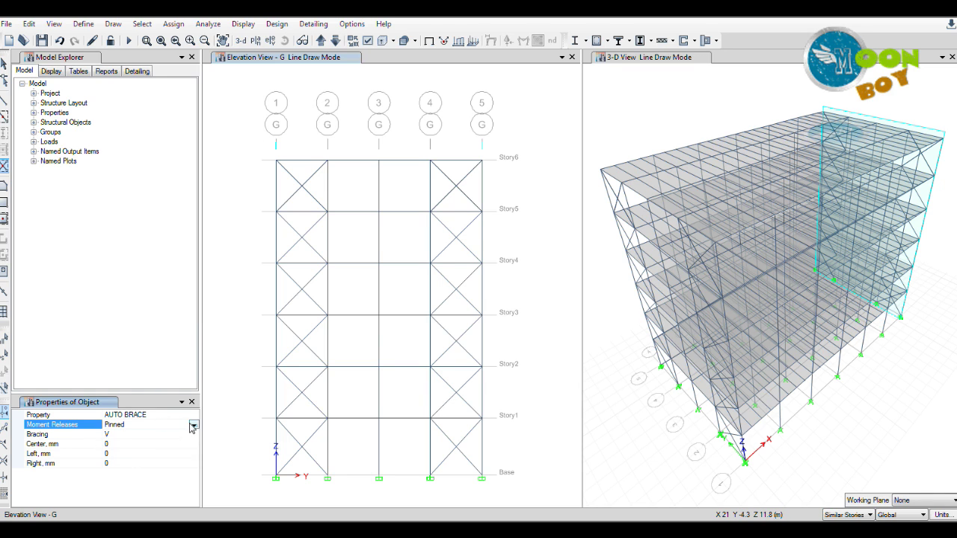
pyautogui.click(193, 425)
pyautogui.click(173, 440)
pyautogui.click(194, 425)
pyautogui.click(179, 442)
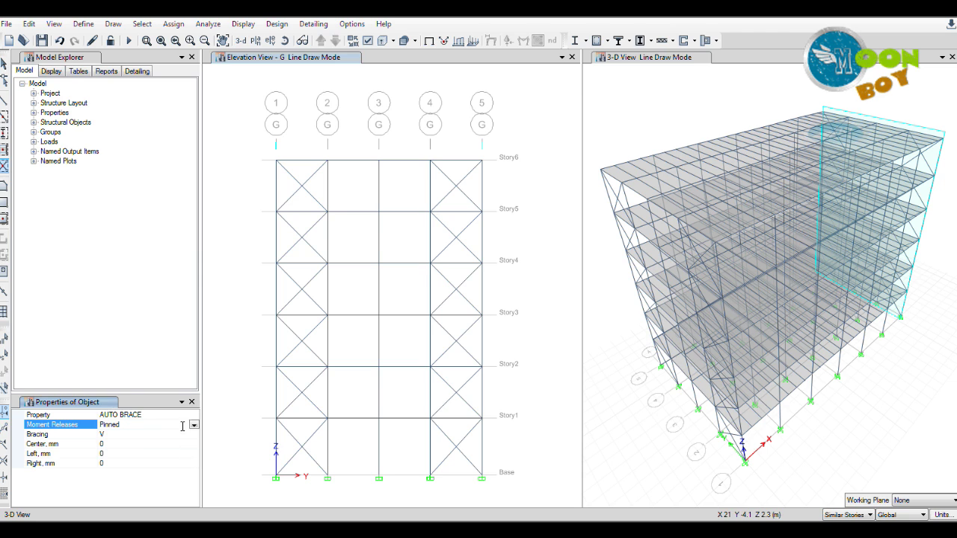
# Step: Show the grid line 1 elevation in the right pane, then make the left pane active
pyautogui.click(271, 40)
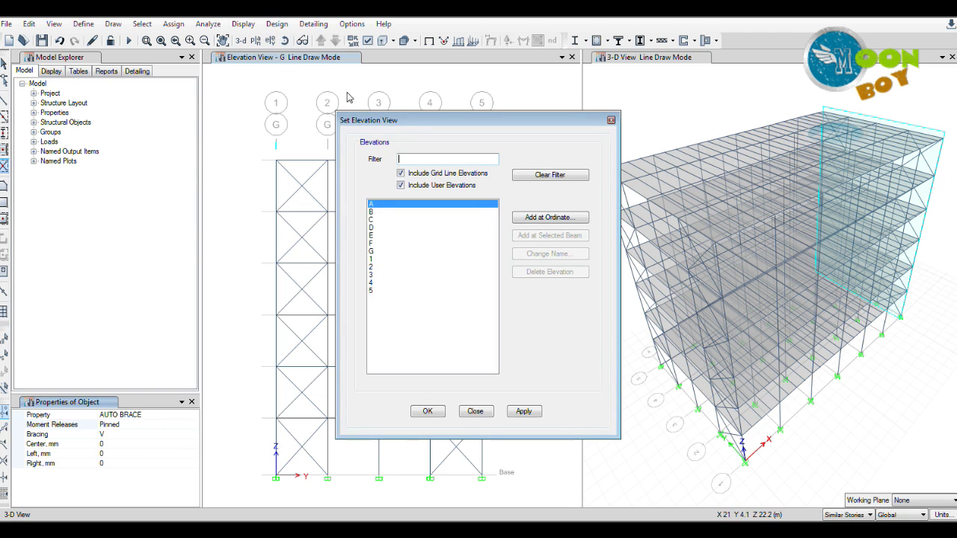
pyautogui.click(392, 259)
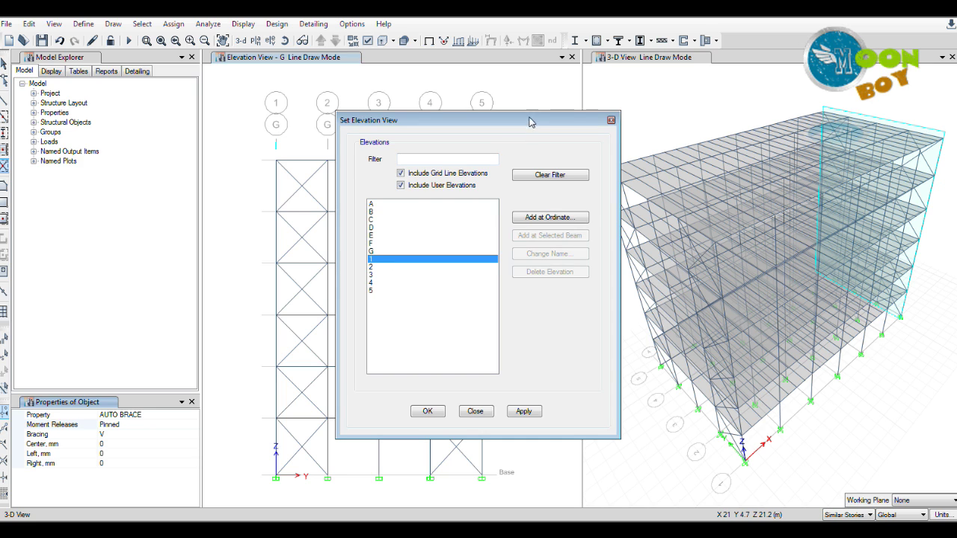
pyautogui.moveTo(527, 125); pyautogui.dragTo(492, 109)
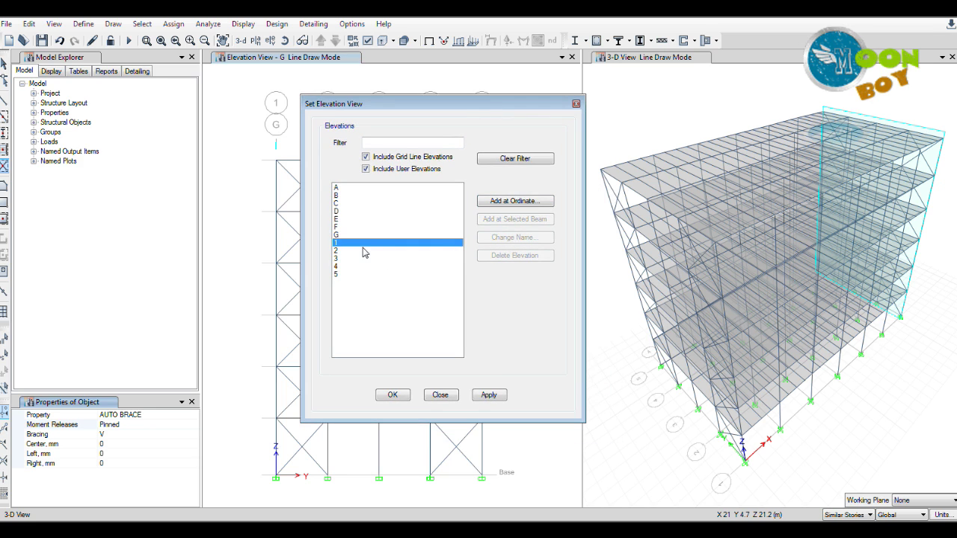
pyautogui.click(490, 395)
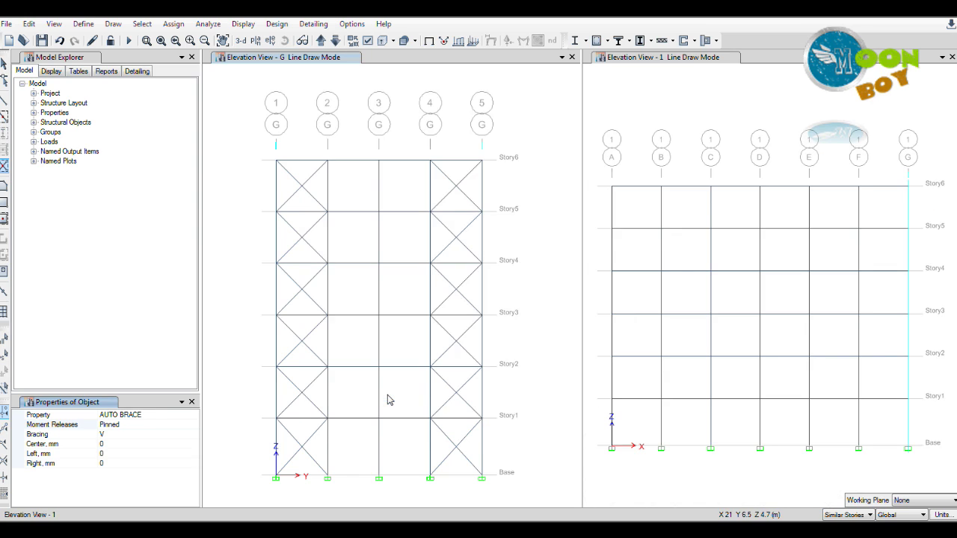
pyautogui.click(392, 394)
pyautogui.click(323, 65)
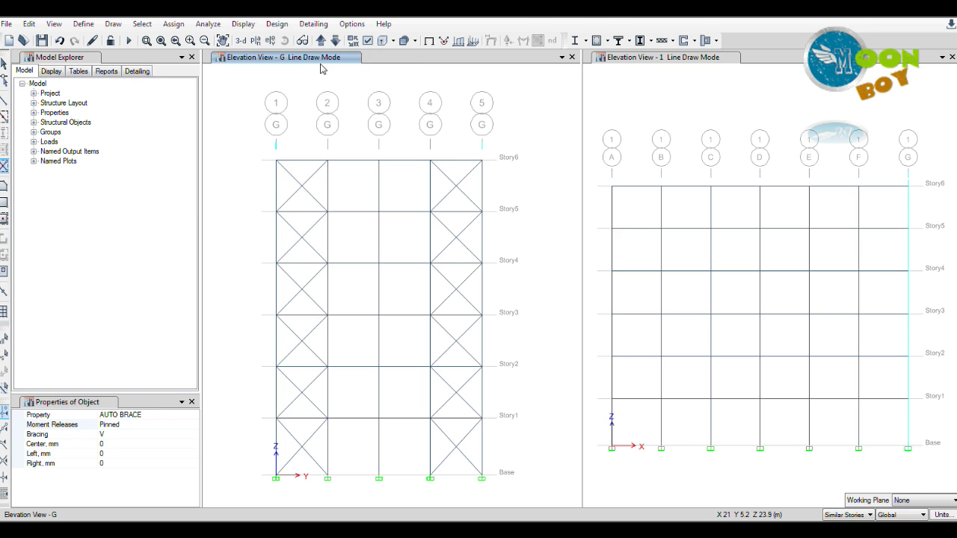
# Step: Show elevation 1 in the left pane and draw V braces in bays A–B and F–G
pyautogui.click(271, 42)
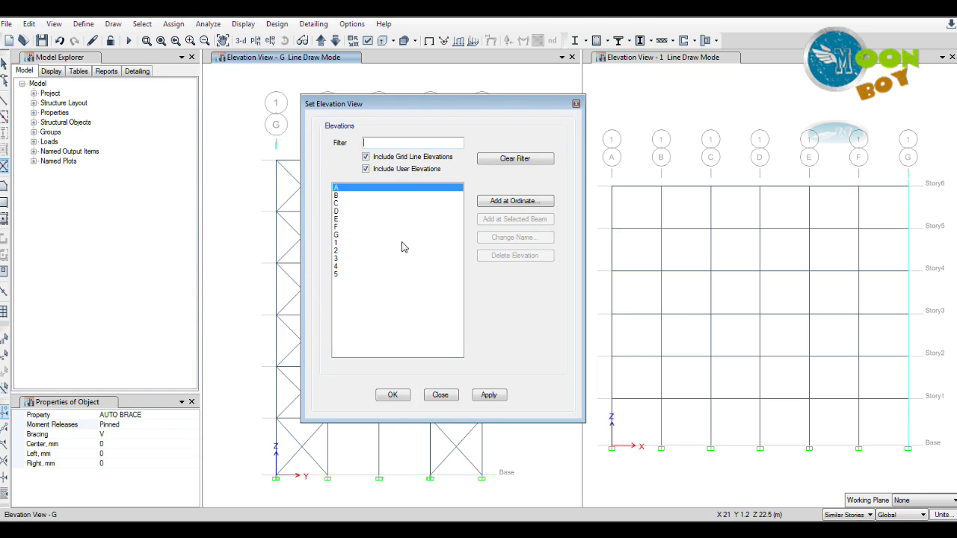
pyautogui.click(355, 244)
pyautogui.click(493, 397)
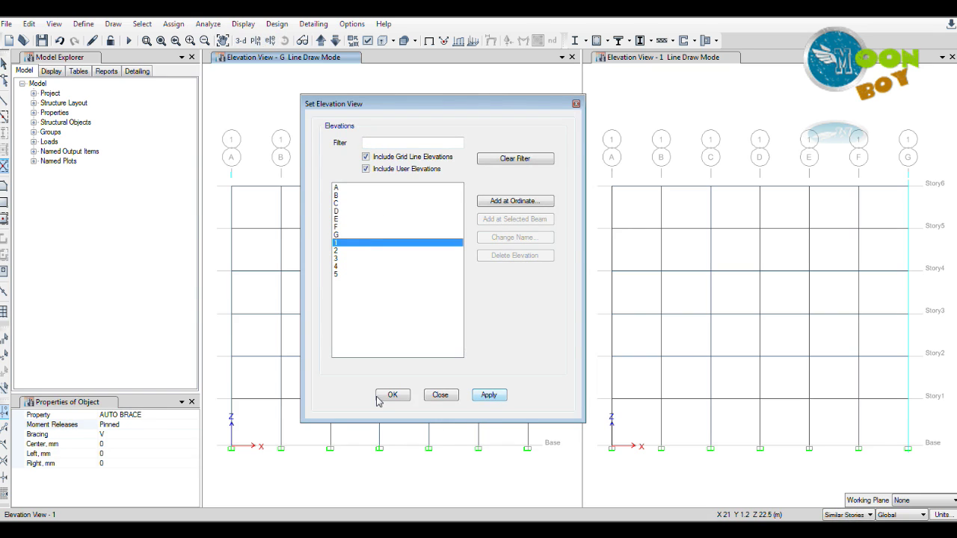
pyautogui.click(391, 396)
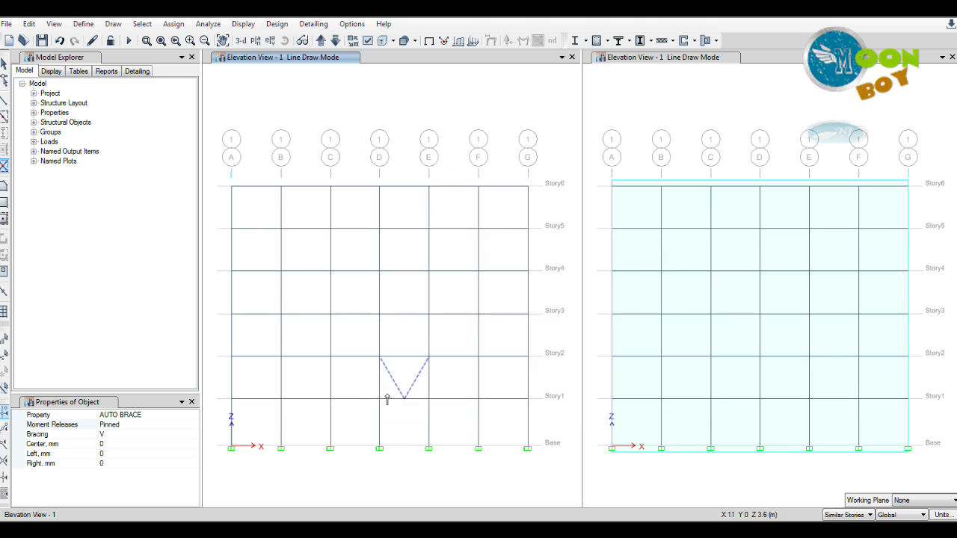
pyautogui.click(259, 217)
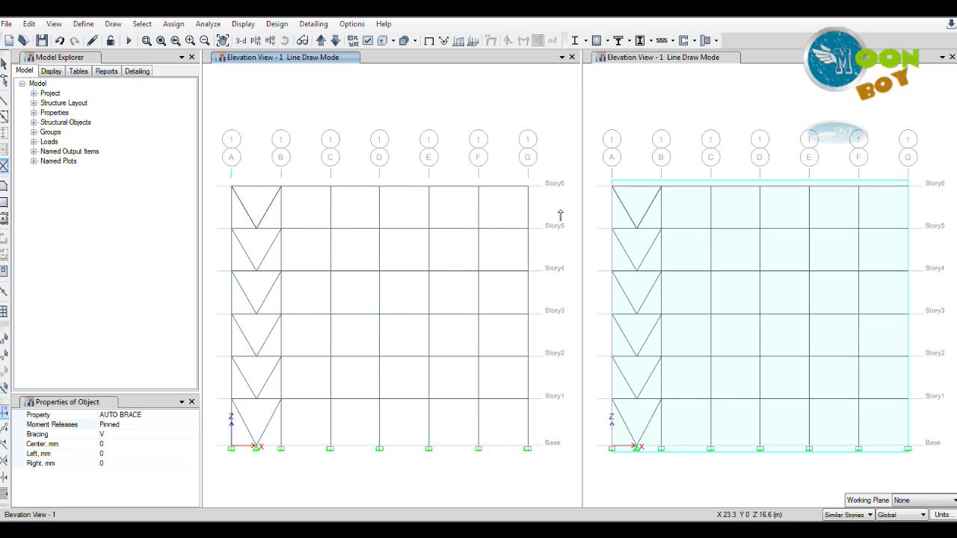
pyautogui.click(511, 215)
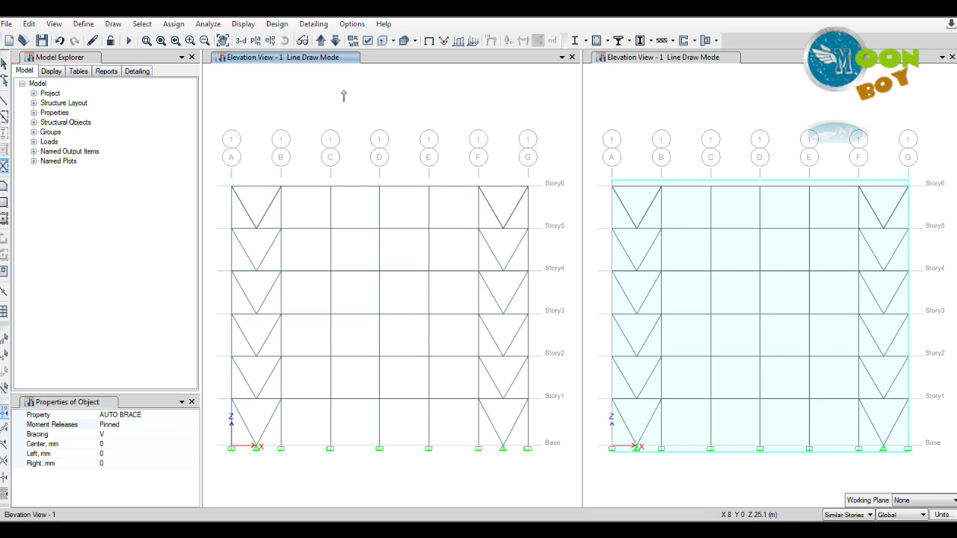
# Step: Show elevation 5 and draw V braces in bays A–B and F–G on all storeys
pyautogui.click(271, 41)
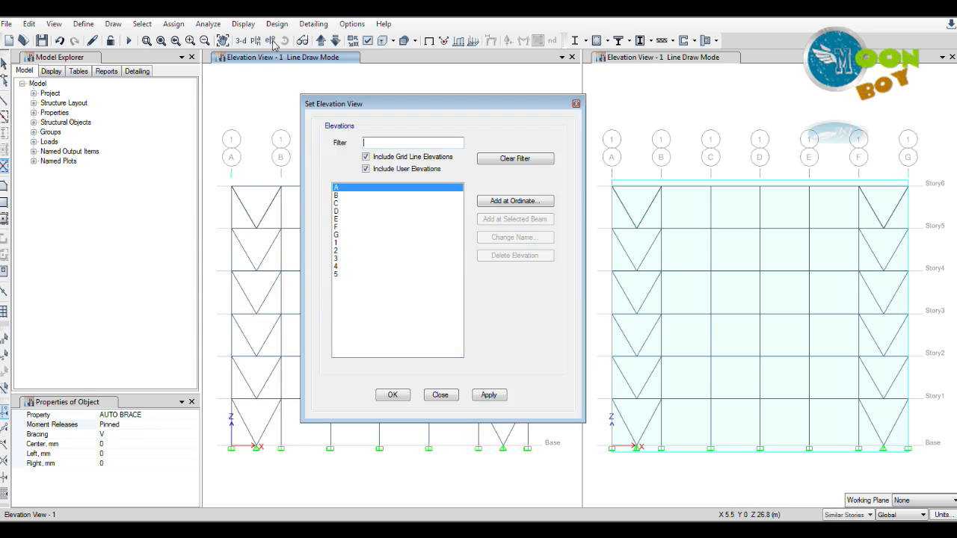
pyautogui.click(366, 275)
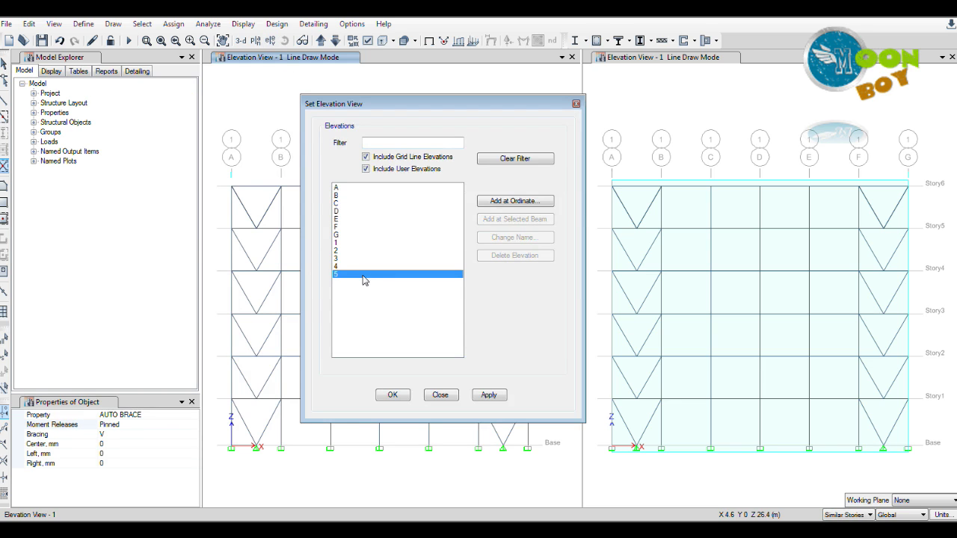
pyautogui.click(489, 394)
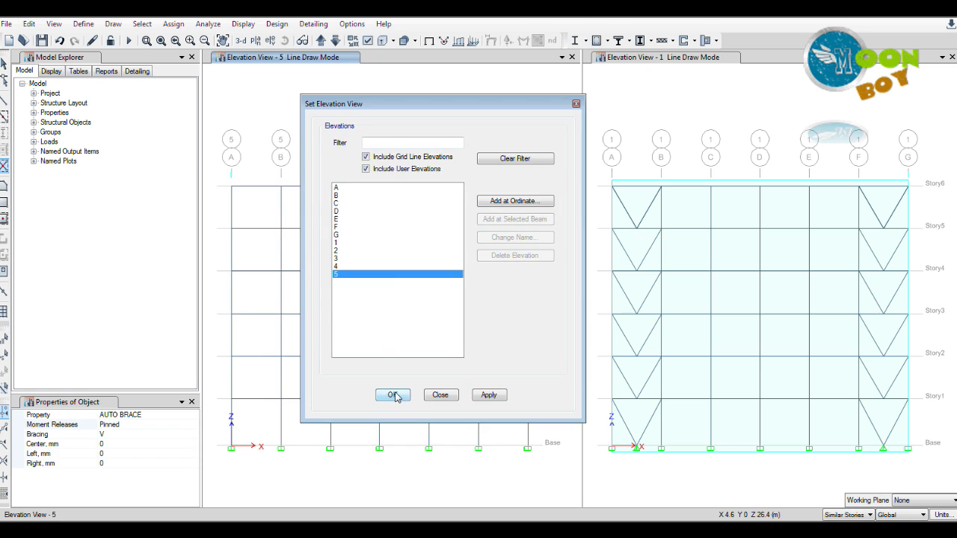
pyautogui.click(392, 395)
pyautogui.click(253, 219)
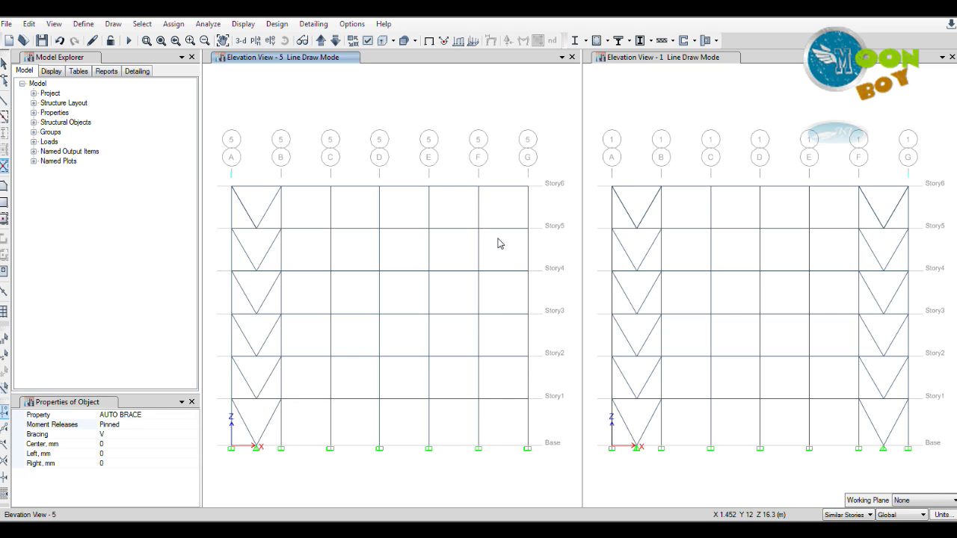
pyautogui.click(498, 228)
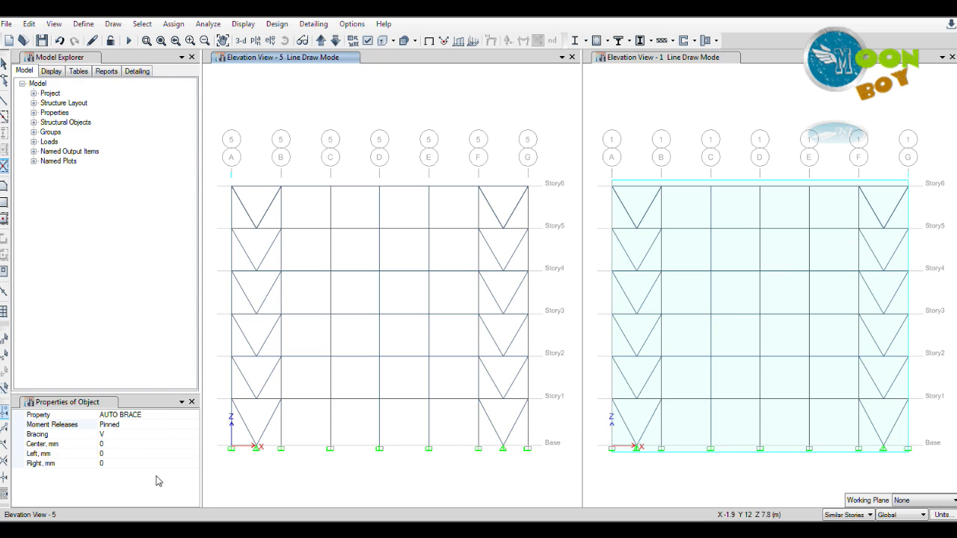
# Step: Set the bracing to Inverted V and draw it in bays C–D and D–E on every storey
pyautogui.click(148, 434)
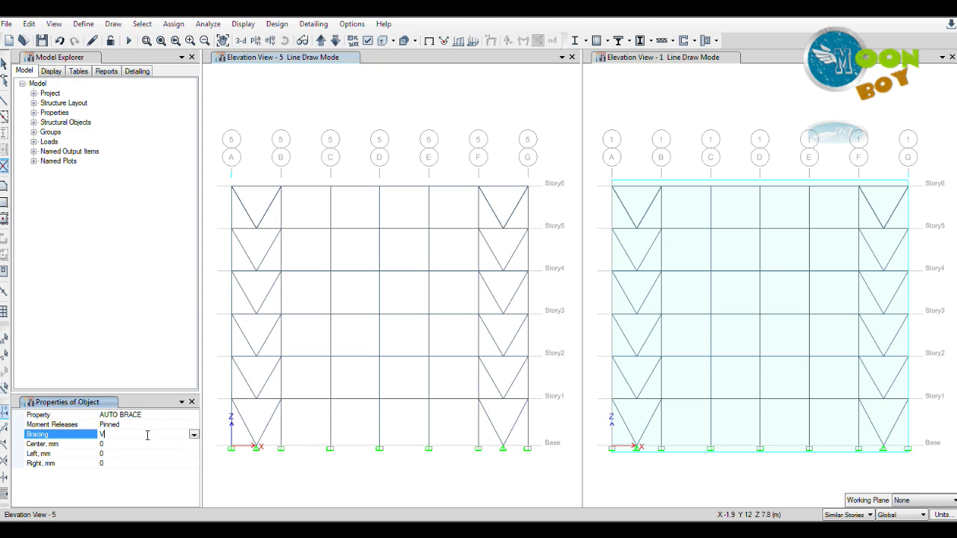
pyautogui.click(193, 435)
pyautogui.click(128, 464)
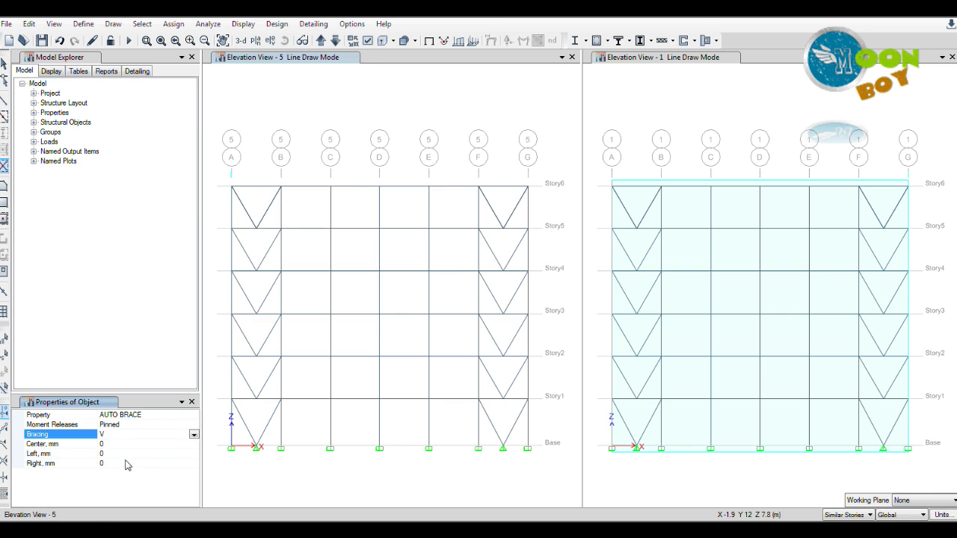
pyautogui.click(355, 214)
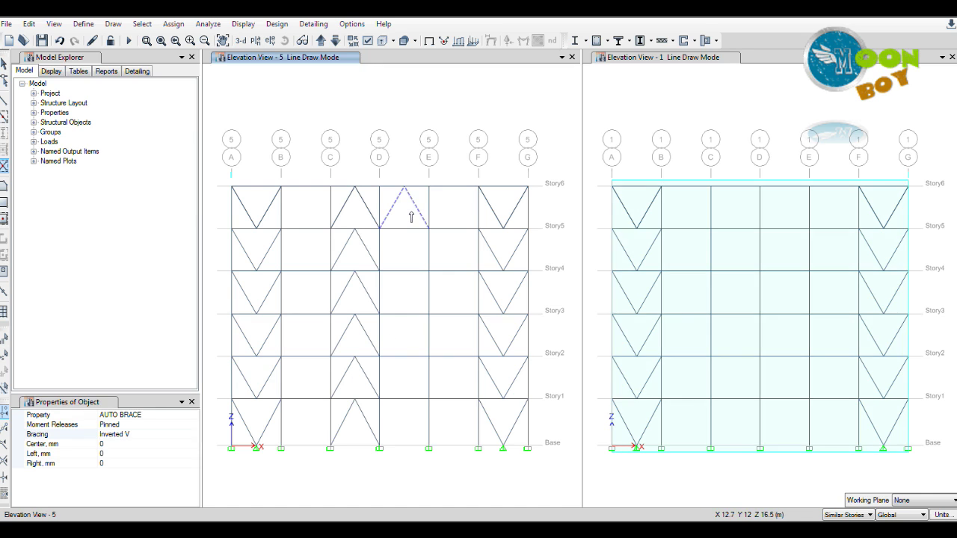
pyautogui.click(412, 214)
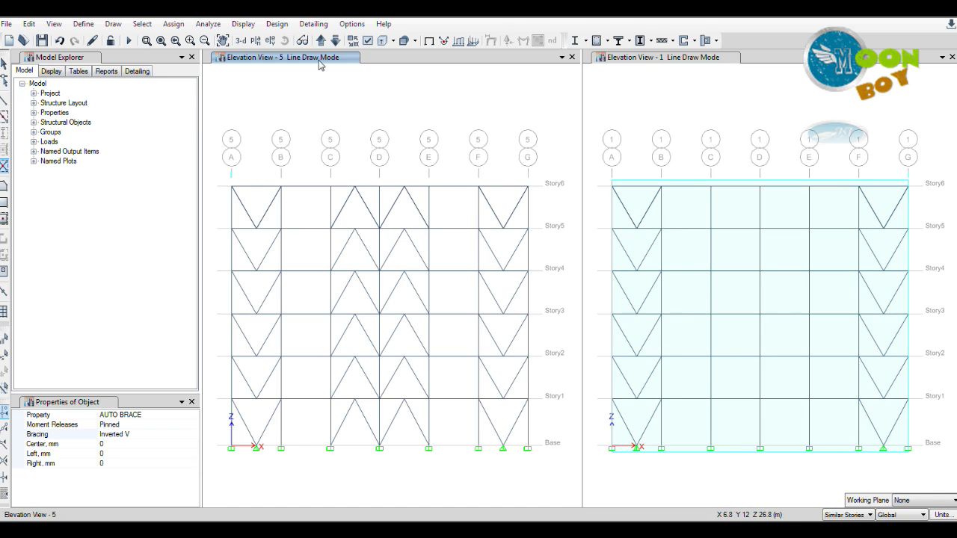
# Step: Show elevation 1 and place Inverted V braces in bays C–D and D–E on every storey
pyautogui.click(270, 41)
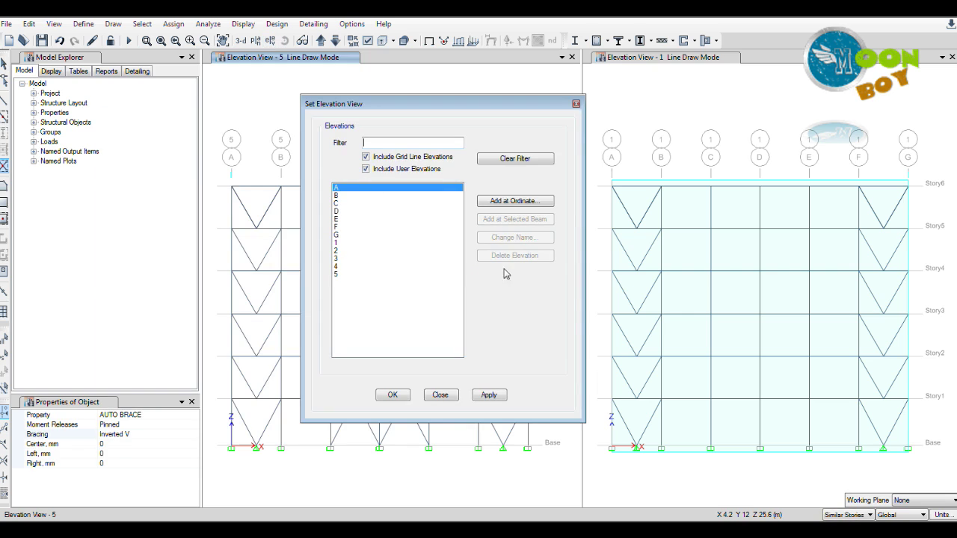
pyautogui.click(351, 243)
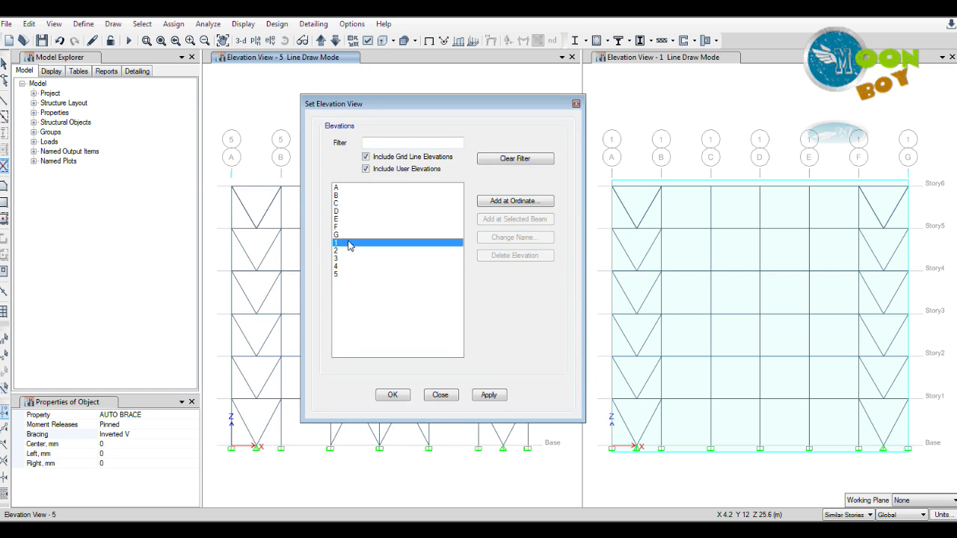
pyautogui.click(397, 397)
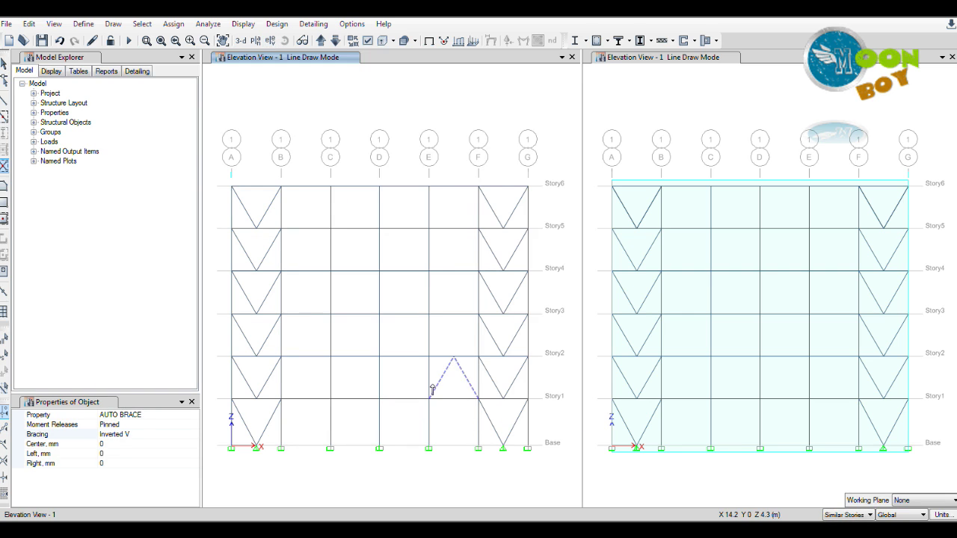
pyautogui.click(350, 215)
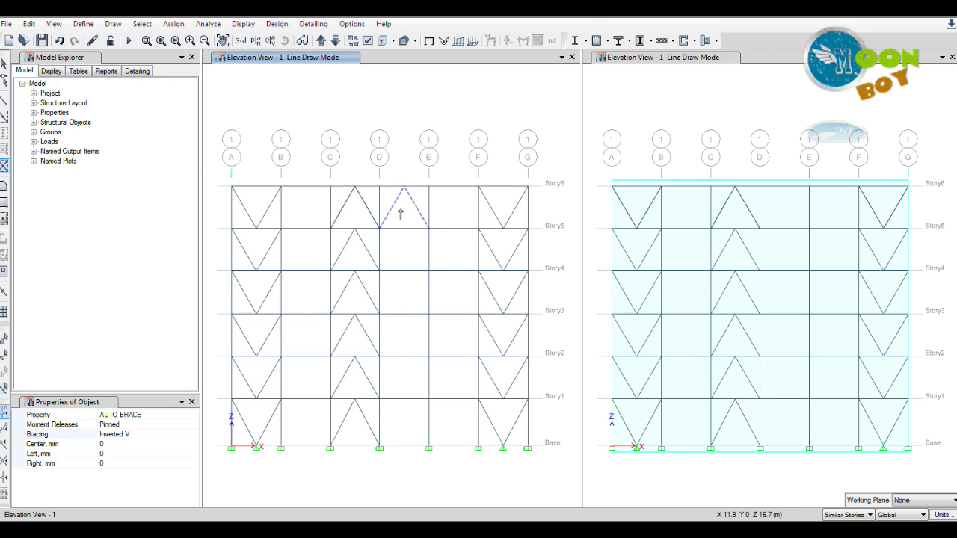
pyautogui.click(400, 214)
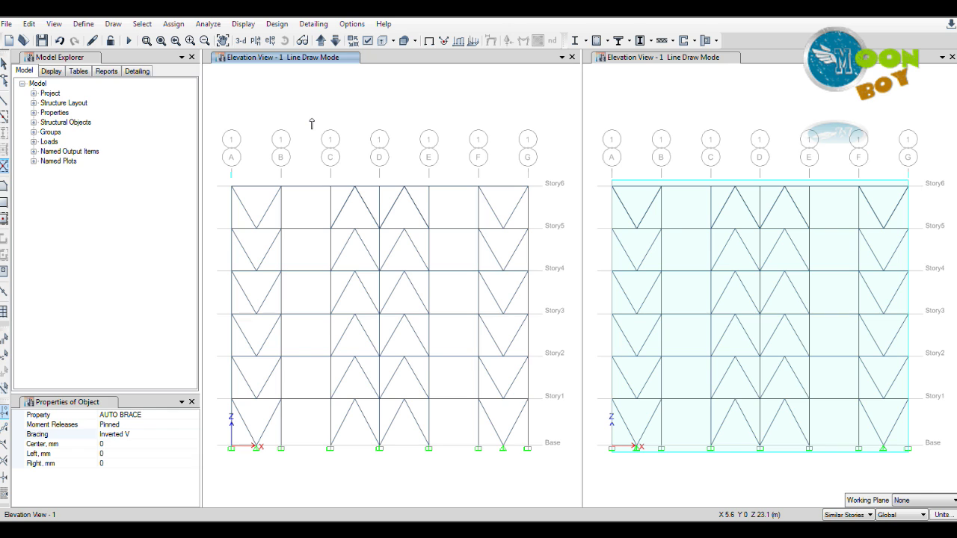
pyautogui.click(168, 439)
pyautogui.click(187, 434)
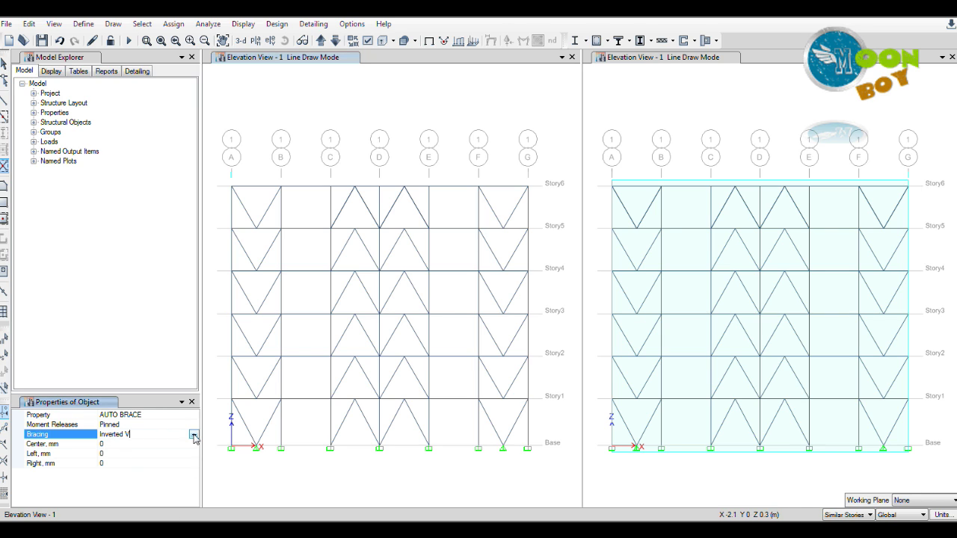
pyautogui.click(193, 435)
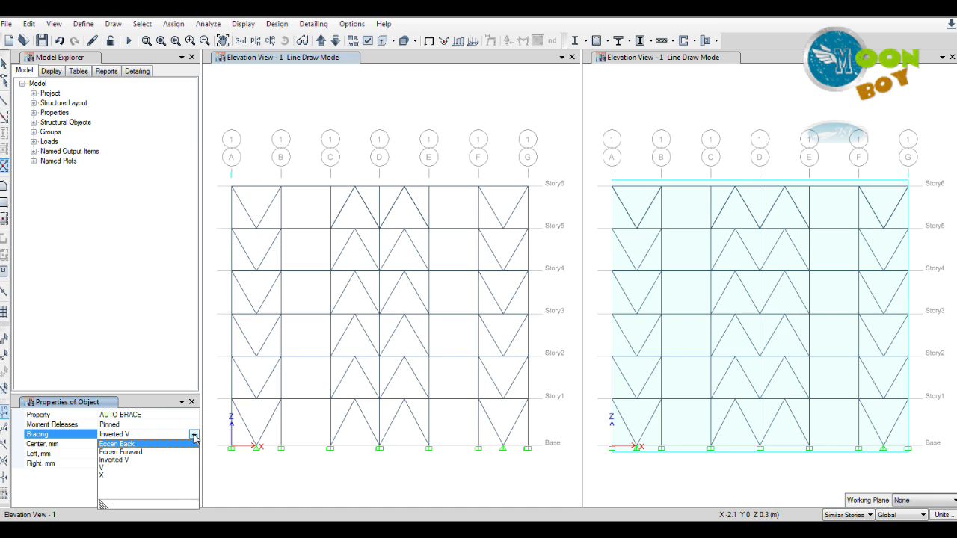
# Step: Place Eccen Back braces in bay B–C and Eccen Forward braces in bay E–F on every storey
pyautogui.click(134, 444)
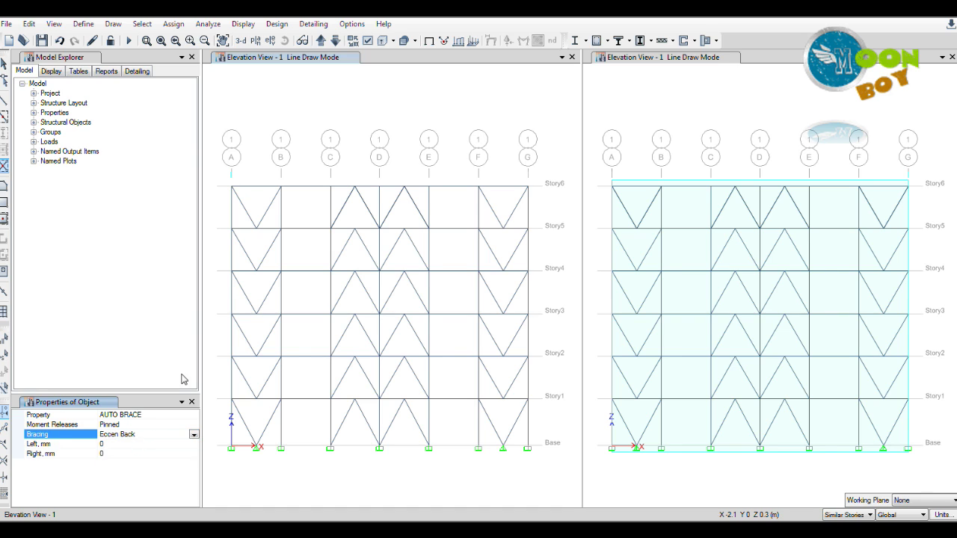
pyautogui.click(296, 208)
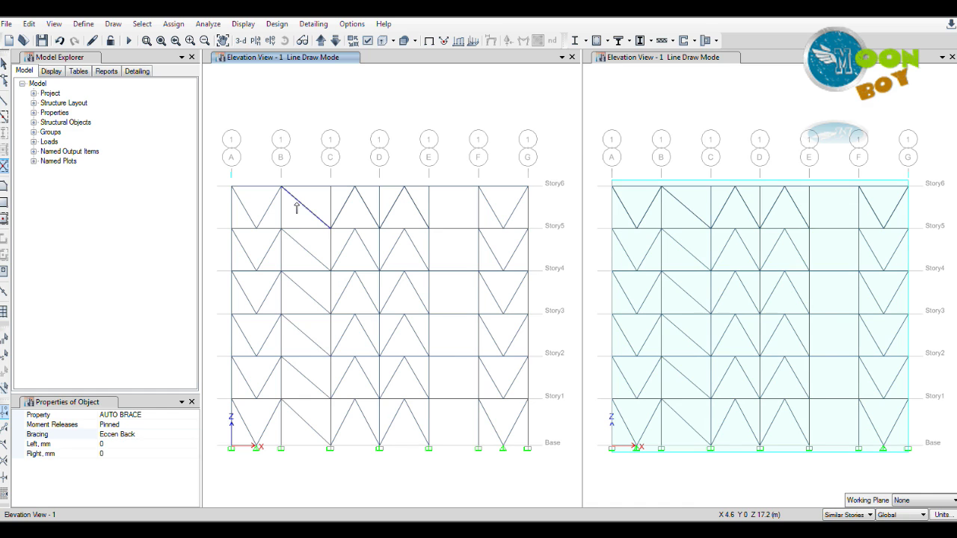
pyautogui.click(161, 416)
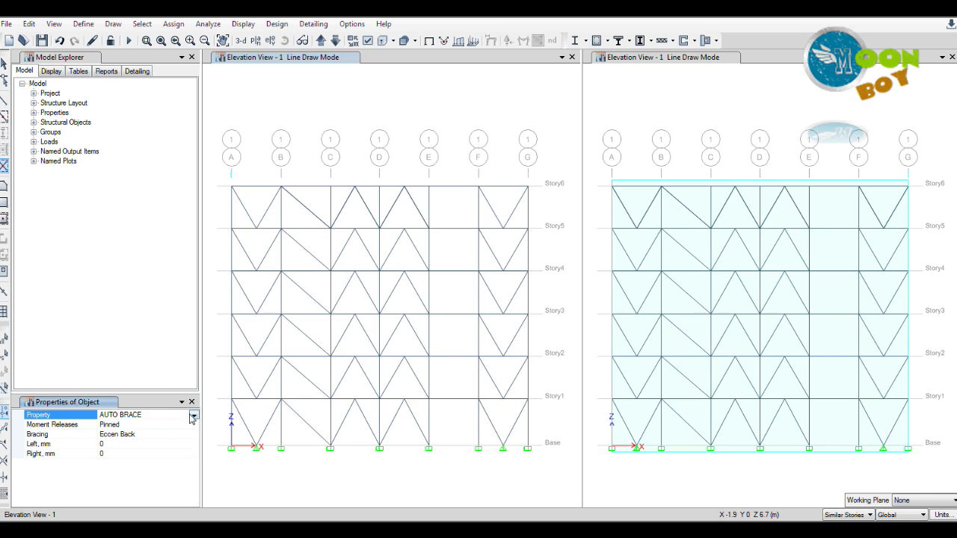
pyautogui.click(154, 435)
pyautogui.click(193, 434)
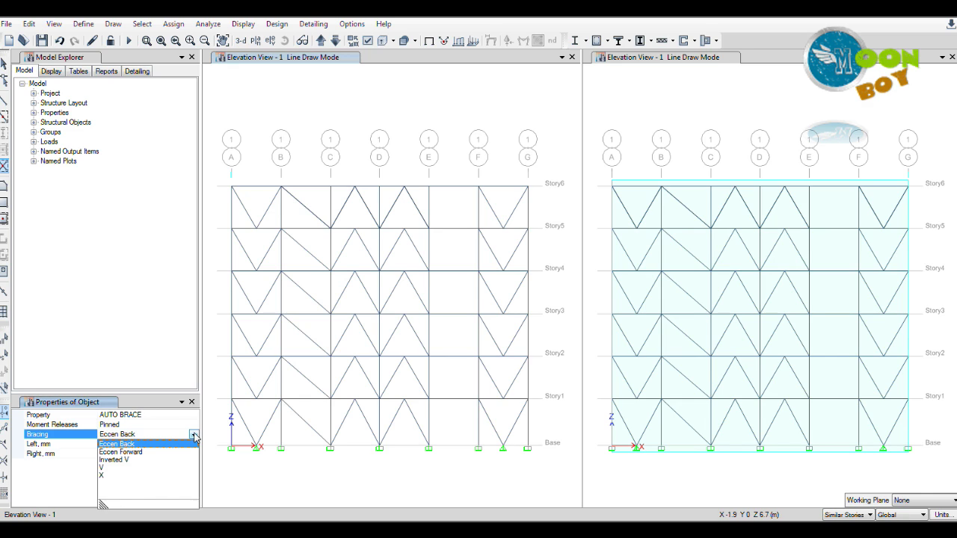
pyautogui.click(149, 452)
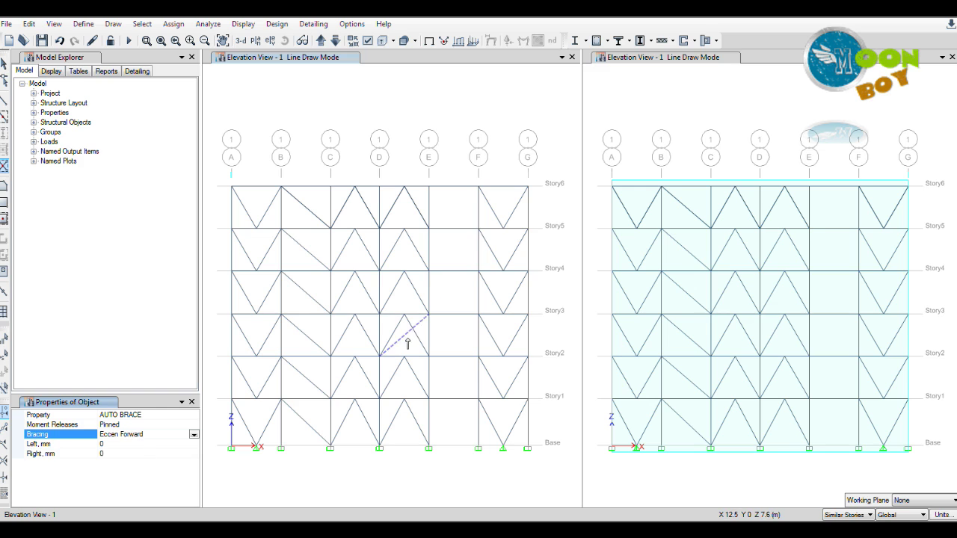
pyautogui.click(453, 211)
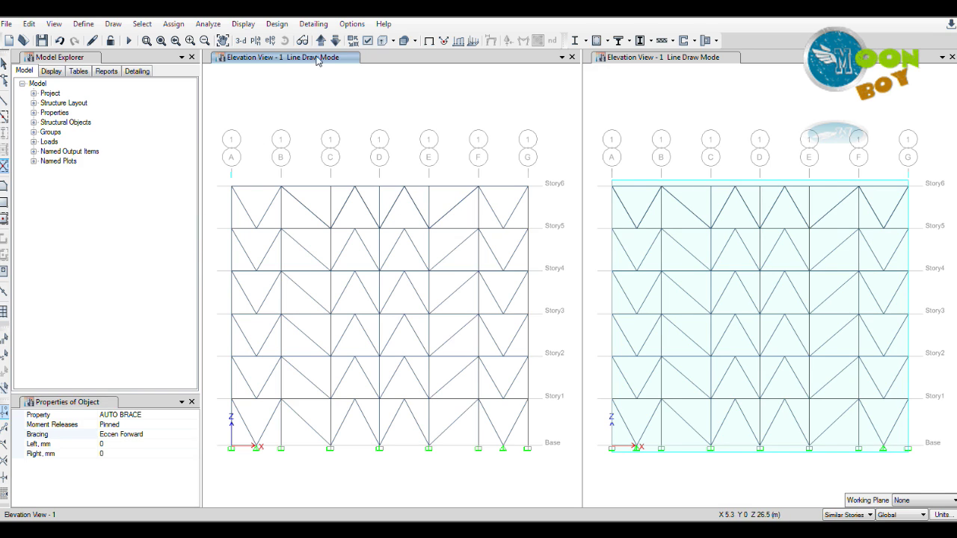
# Step: Show elevation 5 and place Eccen Forward braces in bay E–F on every storey
pyautogui.click(269, 41)
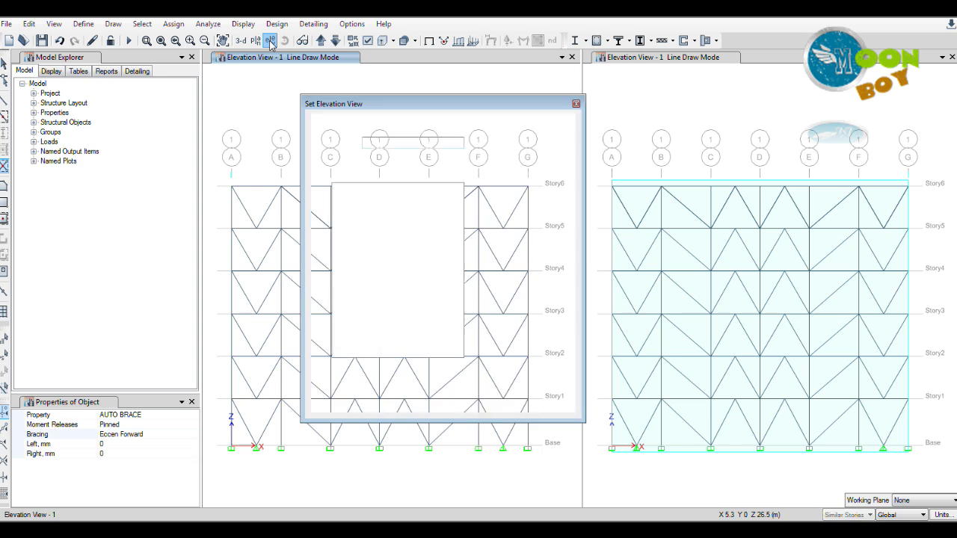
pyautogui.click(351, 275)
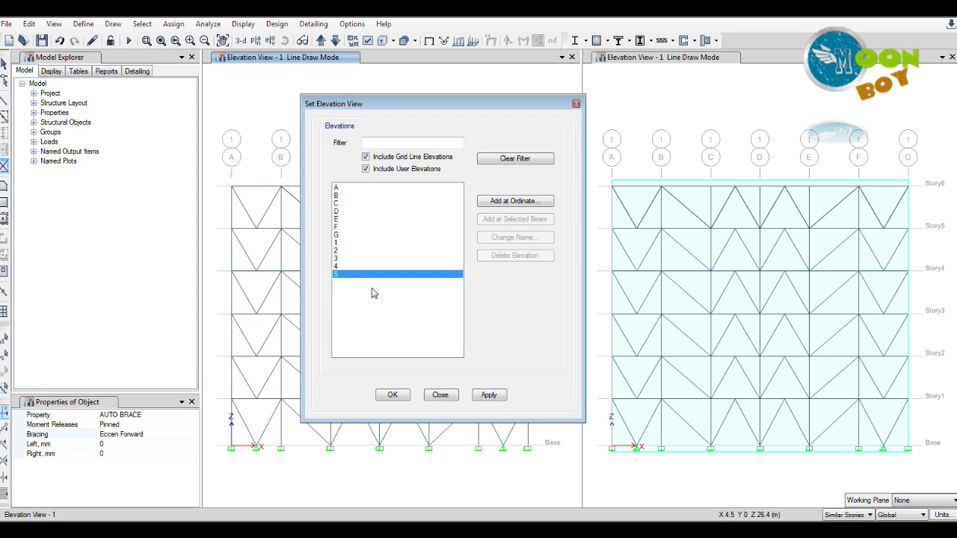
pyautogui.click(494, 396)
pyautogui.click(393, 394)
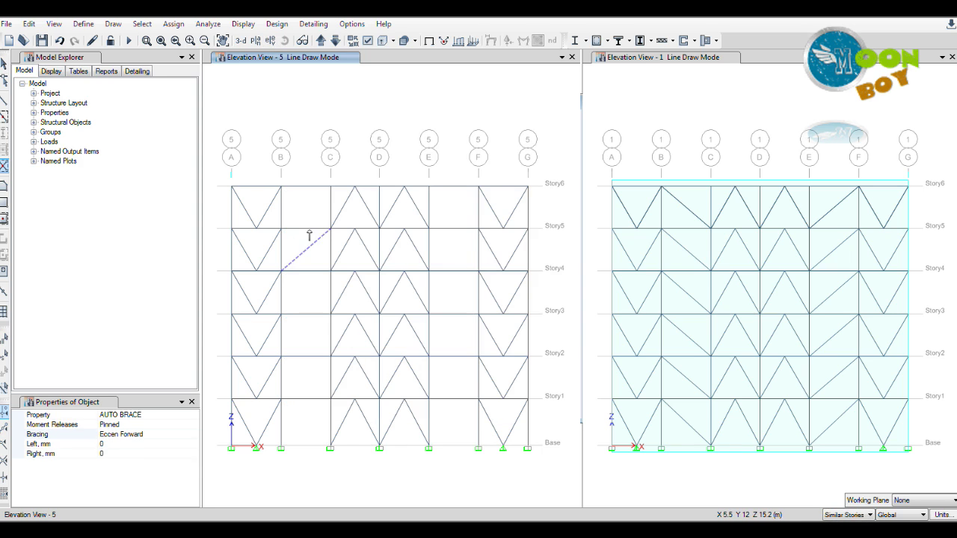
pyautogui.click(461, 222)
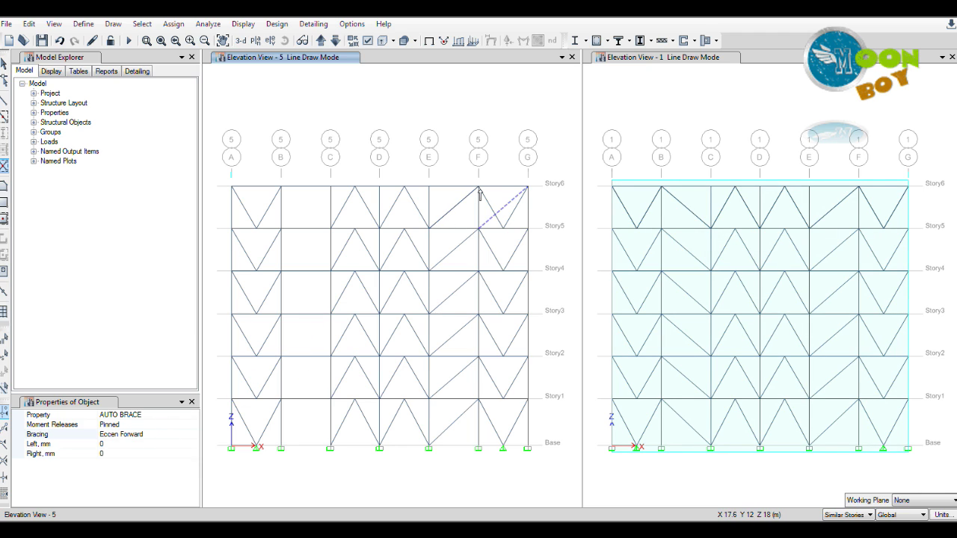
# Step: Switch the bracing to Eccen Back and place braces in bay B–C on every storey
pyautogui.click(164, 436)
pyautogui.click(195, 435)
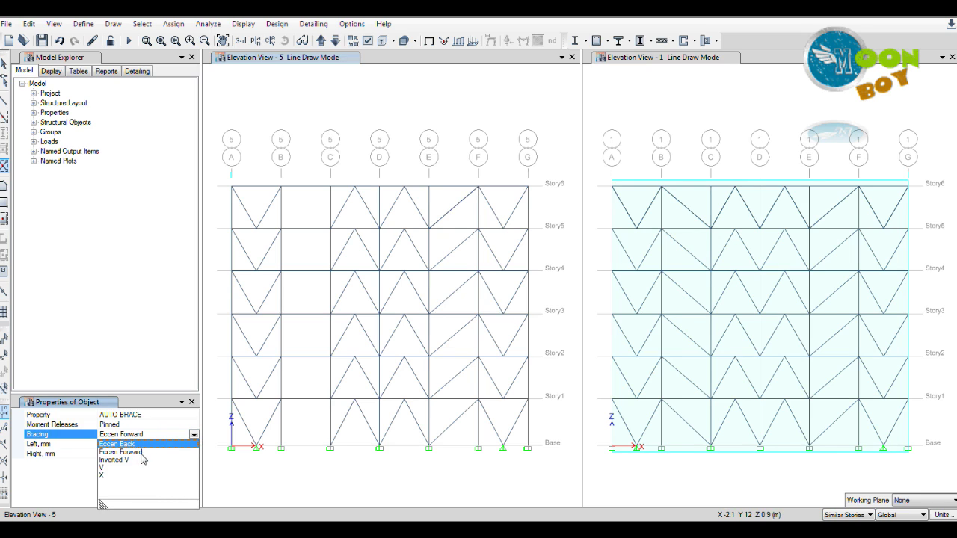
pyautogui.click(120, 444)
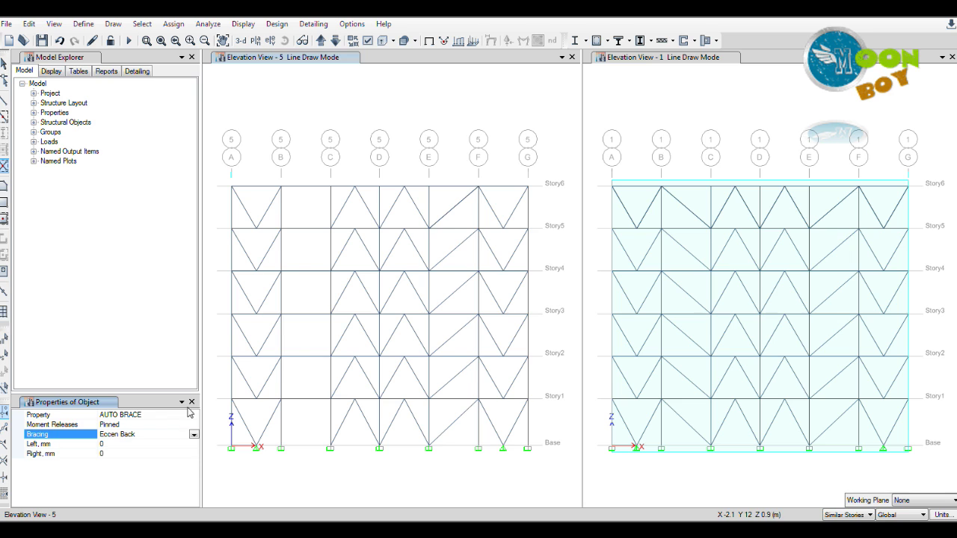
pyautogui.click(312, 223)
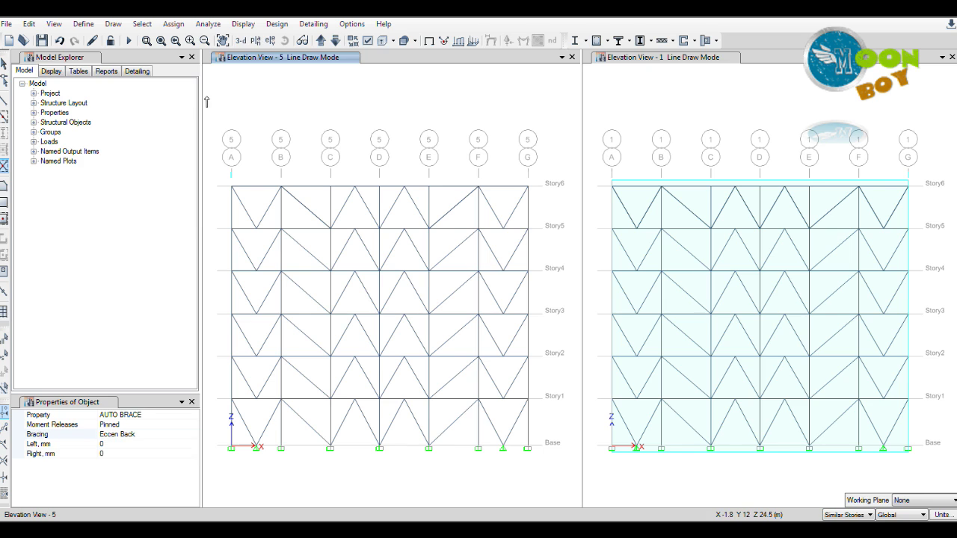
# Step: Display the grid line A elevation
pyautogui.click(270, 40)
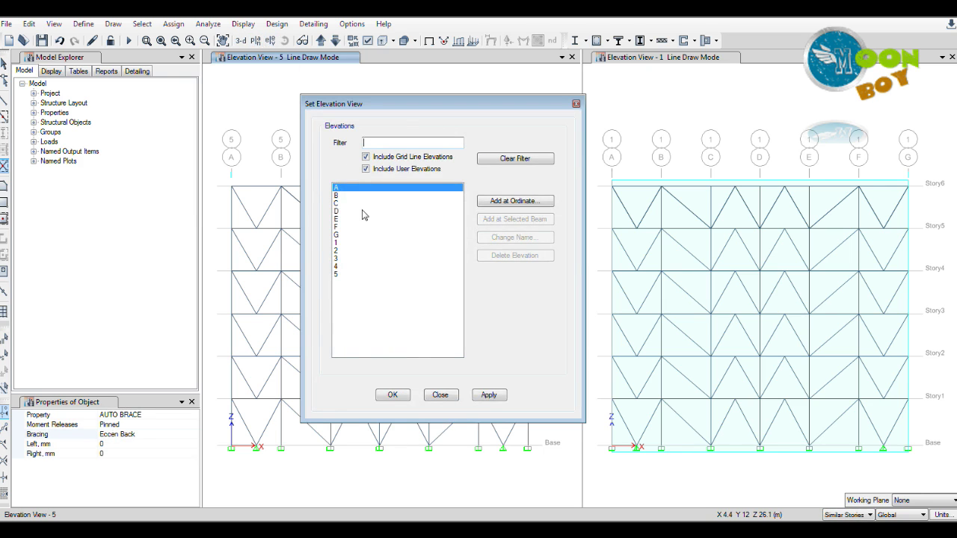
pyautogui.click(490, 395)
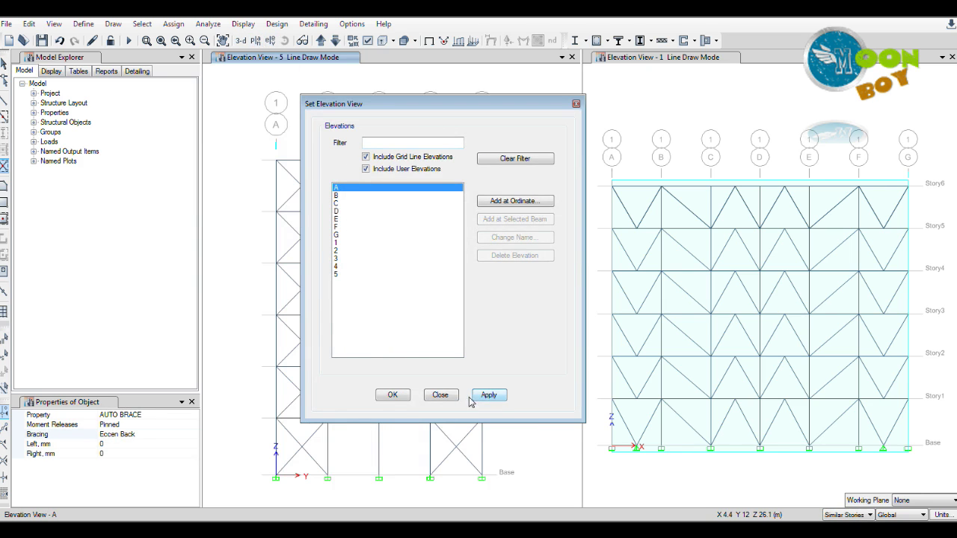
pyautogui.click(393, 396)
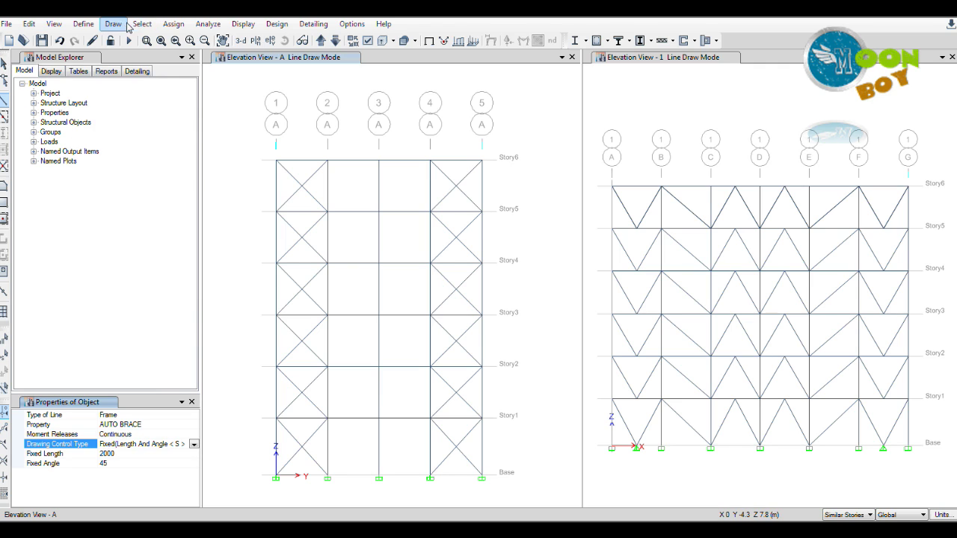
# Step: Start Draw Frame/Brace with the AUTO BRACE section and Pinned moment releases
pyautogui.click(113, 24)
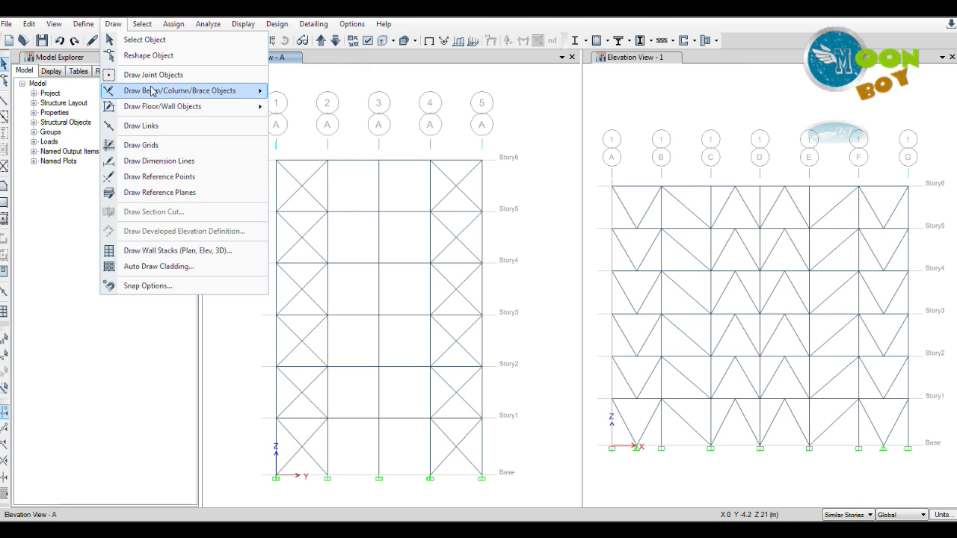
pyautogui.moveTo(160, 90)
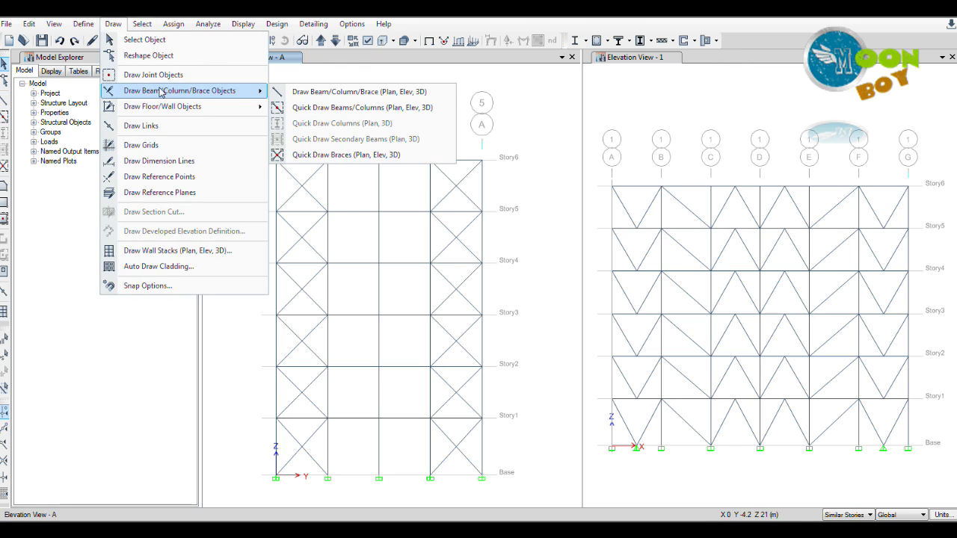
pyautogui.click(359, 93)
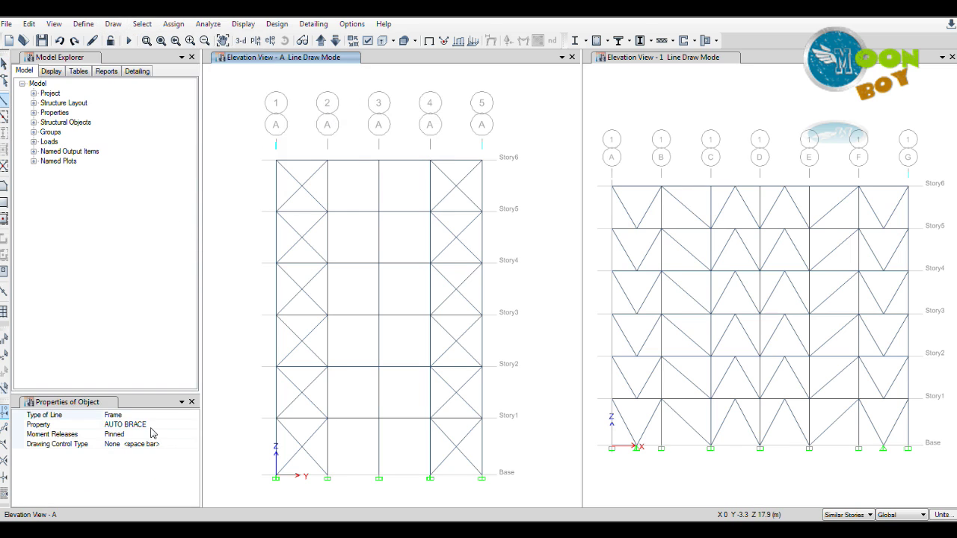
pyautogui.click(164, 425)
pyautogui.click(193, 426)
pyautogui.click(196, 427)
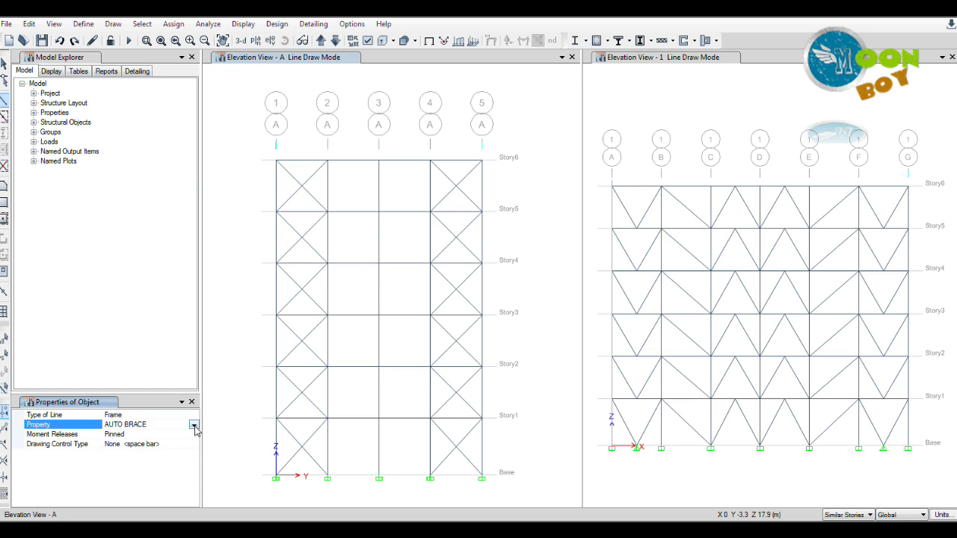
pyautogui.click(174, 435)
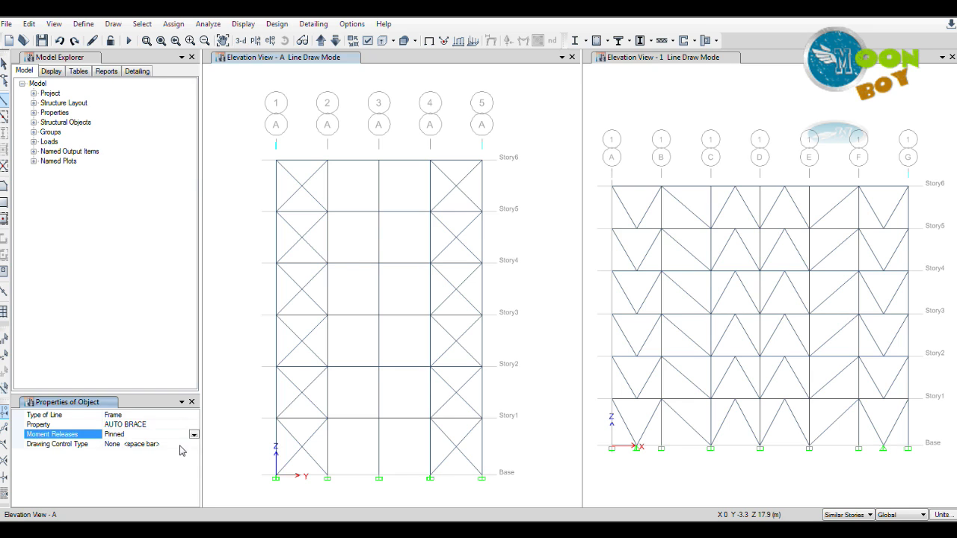
pyautogui.click(68, 317)
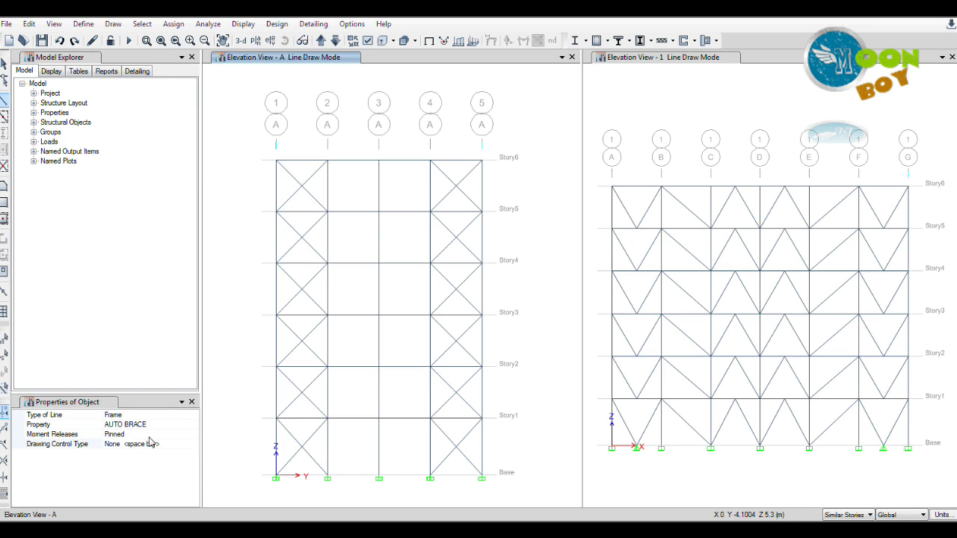
# Step: Draw the eccentric brace from the grid-2 base joint, kinking to grid 3 at Story1
pyautogui.click(329, 477)
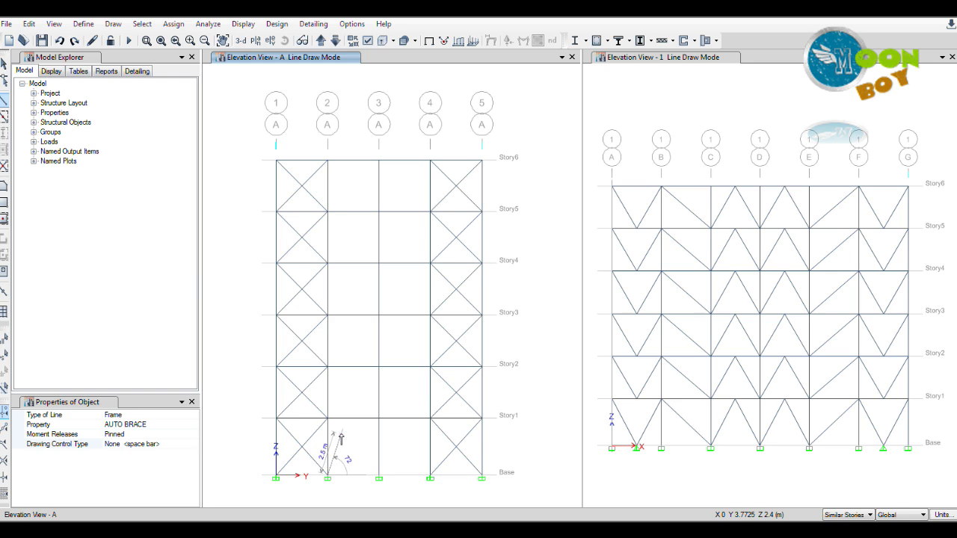
pyautogui.click(341, 435)
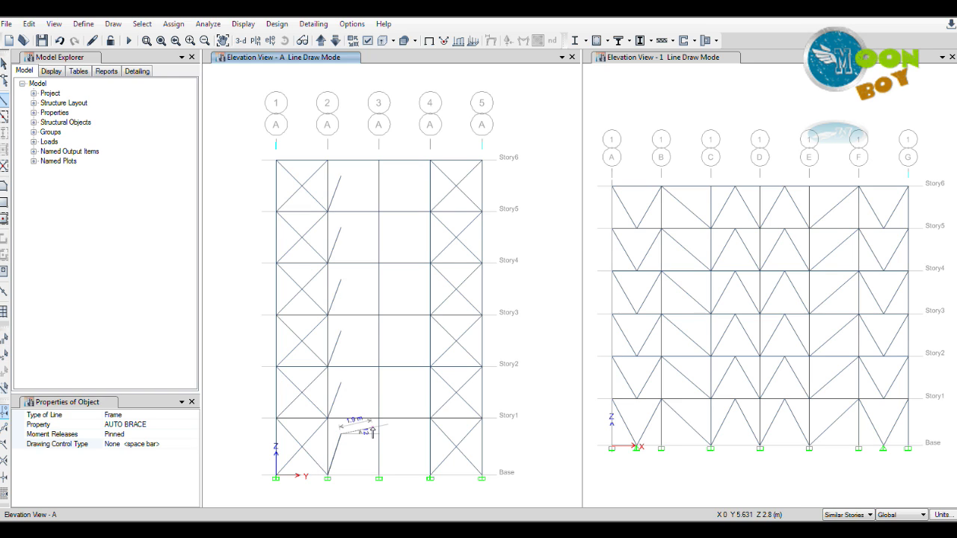
pyautogui.click(378, 420)
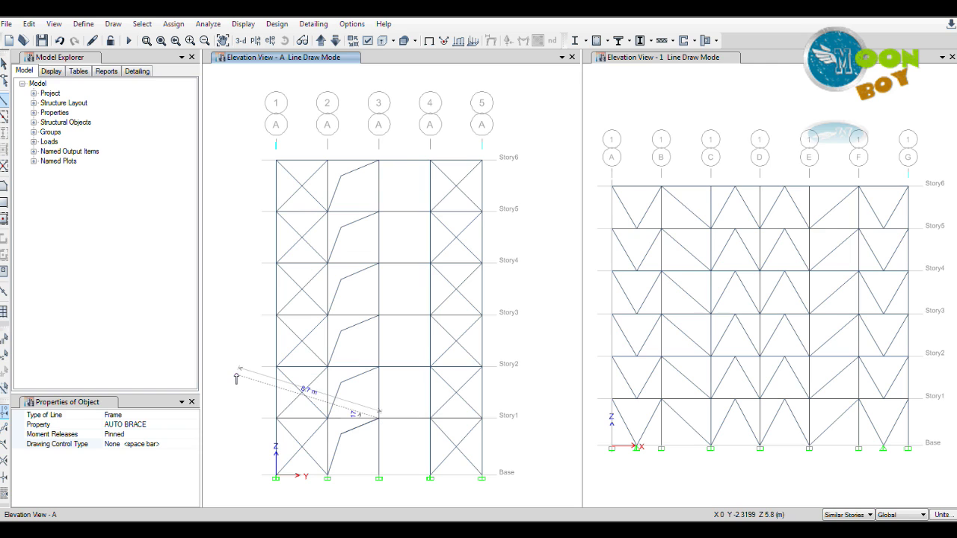
pyautogui.press('Escape')
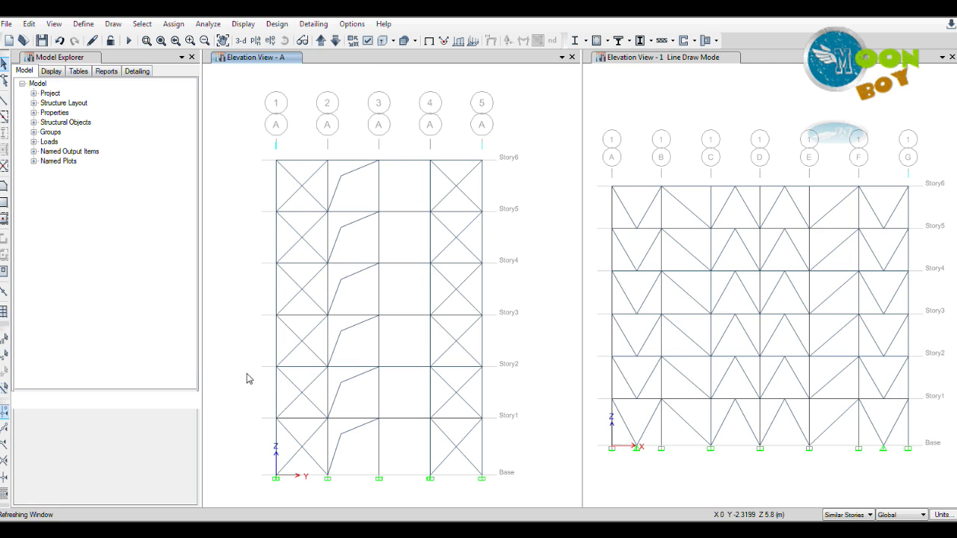
# Step: Draw a kinked brace from A-4 Base through its bend point to A-3 at Story1
pyautogui.click(4, 102)
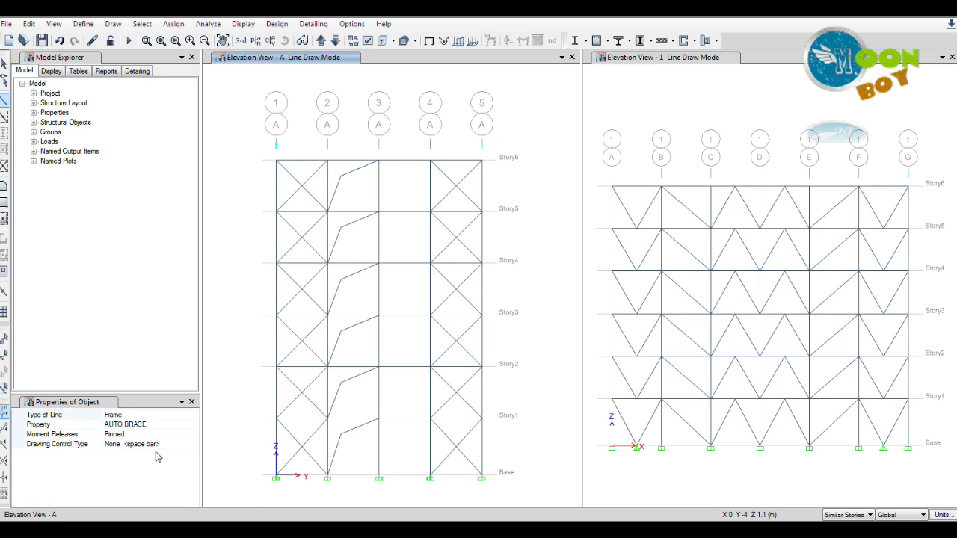
pyautogui.click(430, 479)
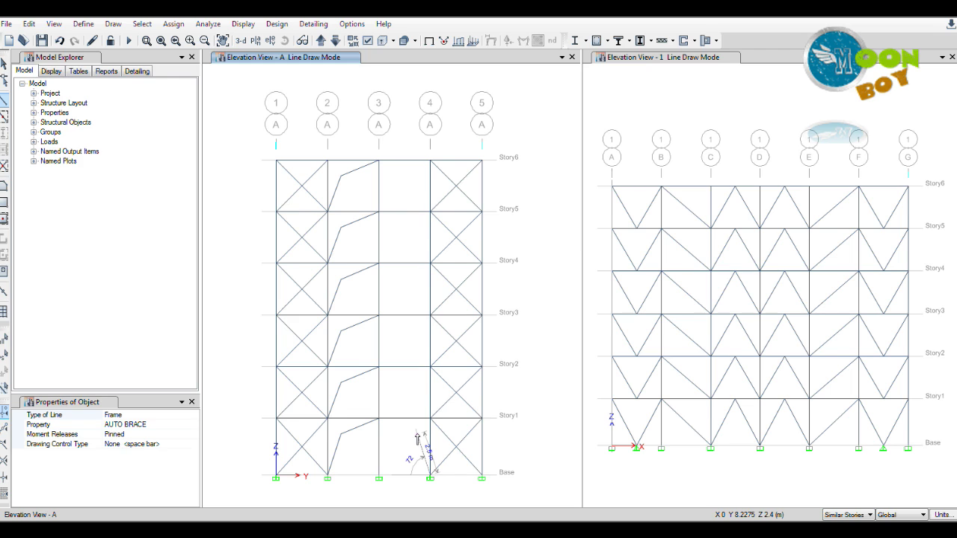
pyautogui.click(417, 434)
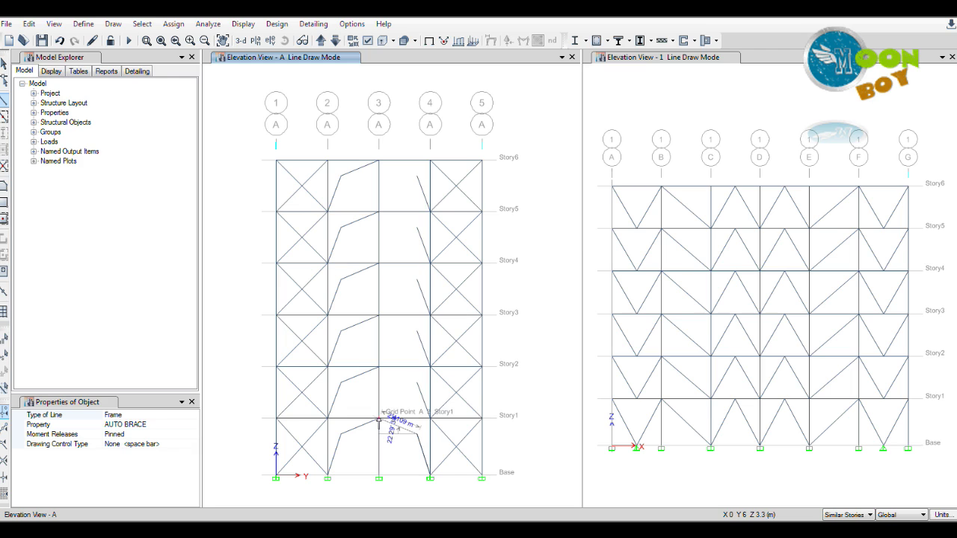
pyautogui.doubleClick(378, 419)
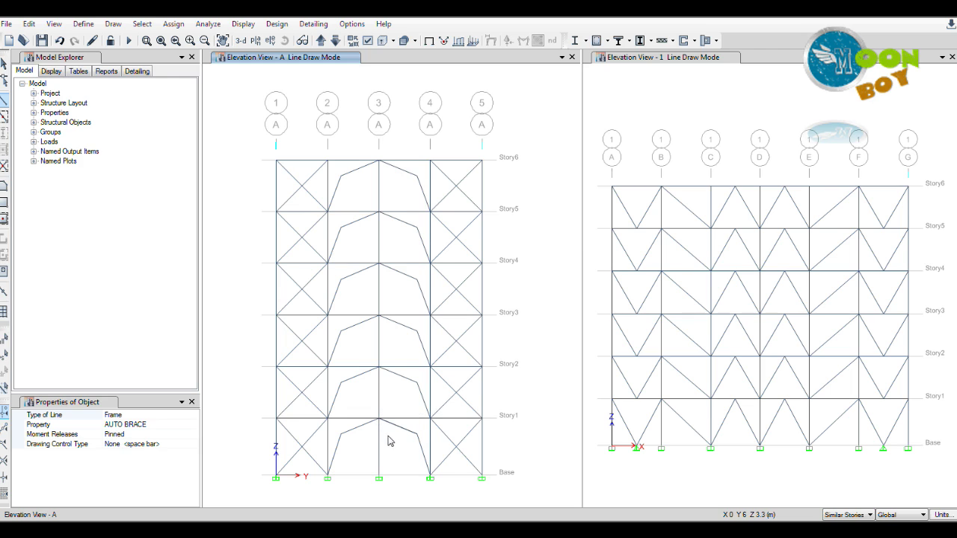
pyautogui.click(380, 413)
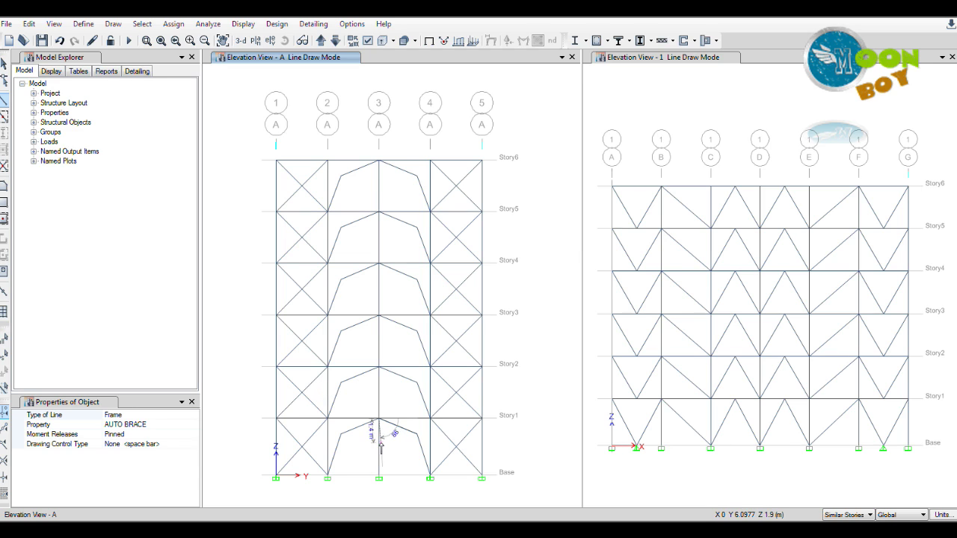
pyautogui.press('Escape')
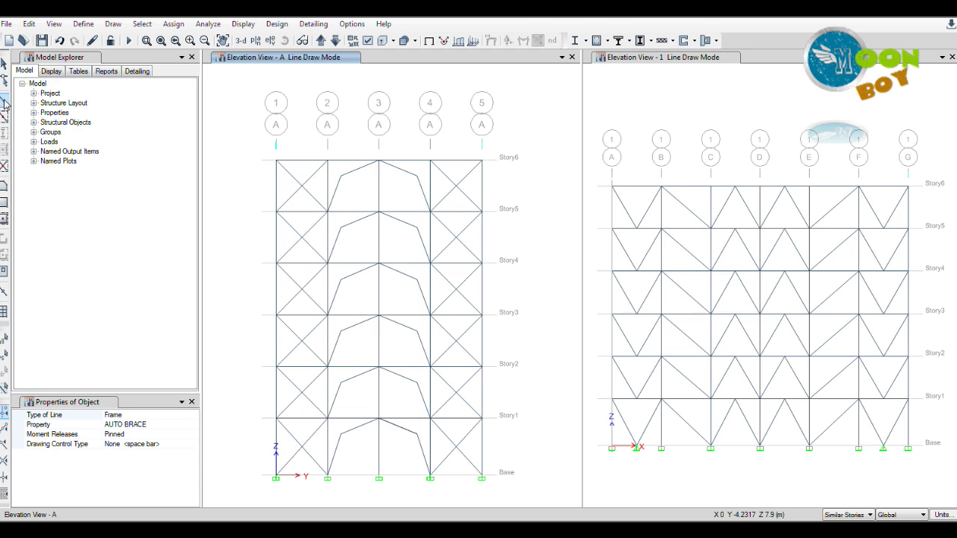
# Step: Add the connecting brace segments between grids 2, 3 and 4 at Story1 and their bend points
pyautogui.click(341, 435)
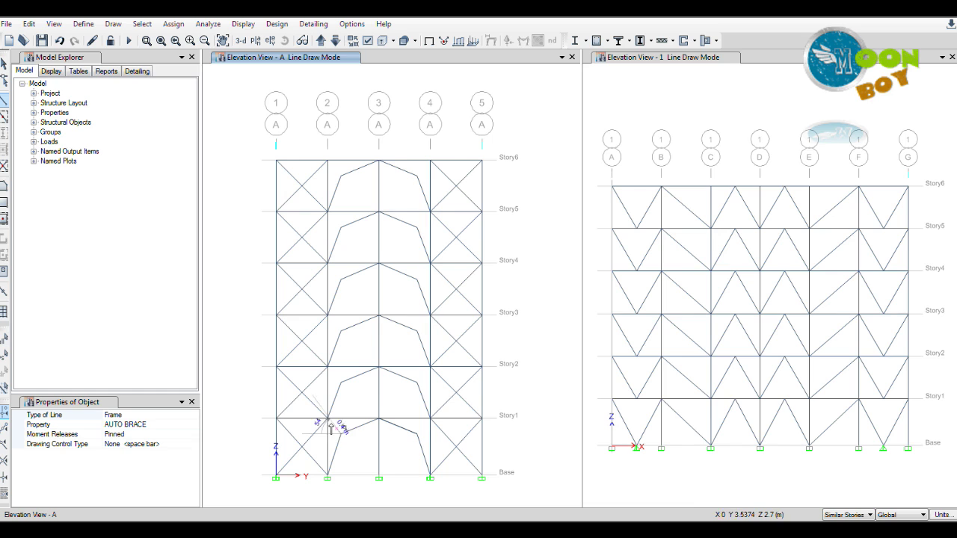
pyautogui.click(379, 419)
pyautogui.press('Escape')
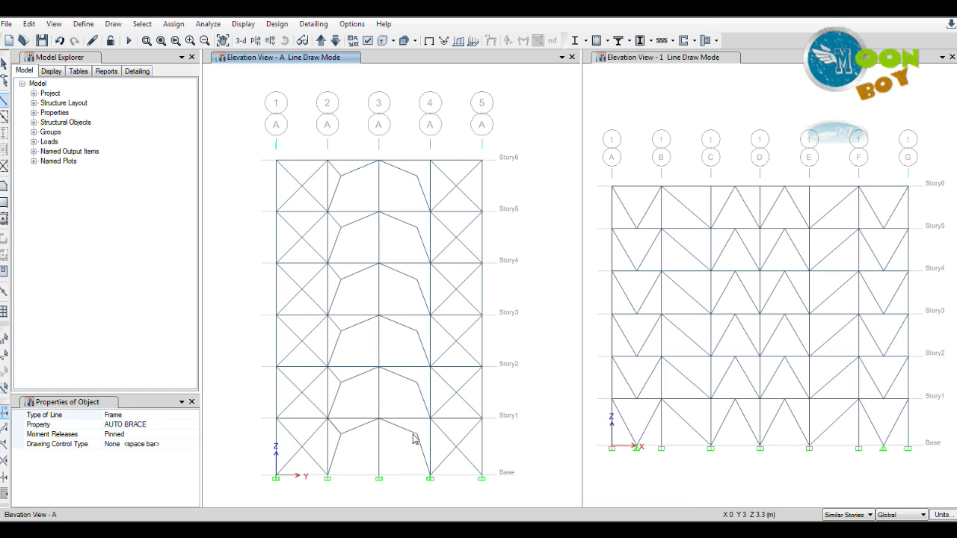
pyautogui.click(328, 418)
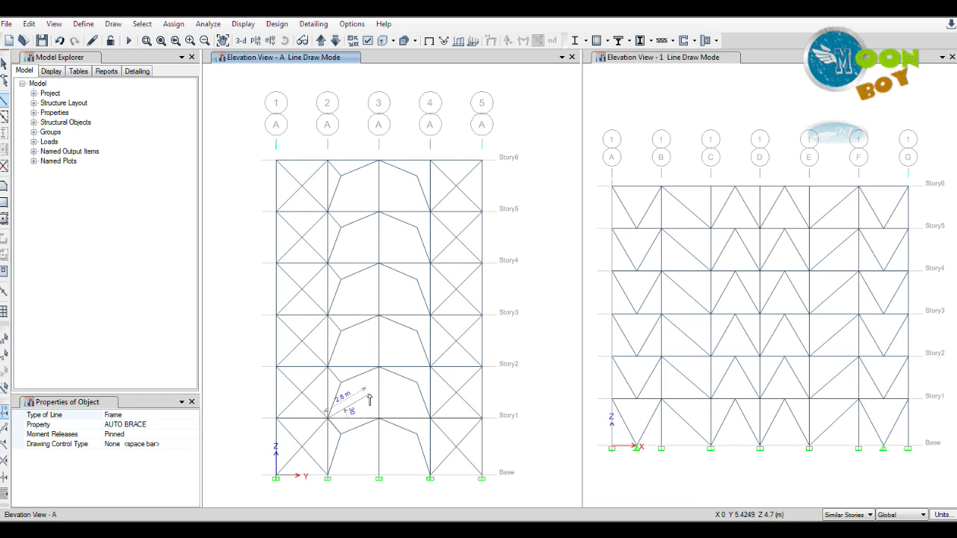
pyautogui.click(340, 382)
pyautogui.click(5, 101)
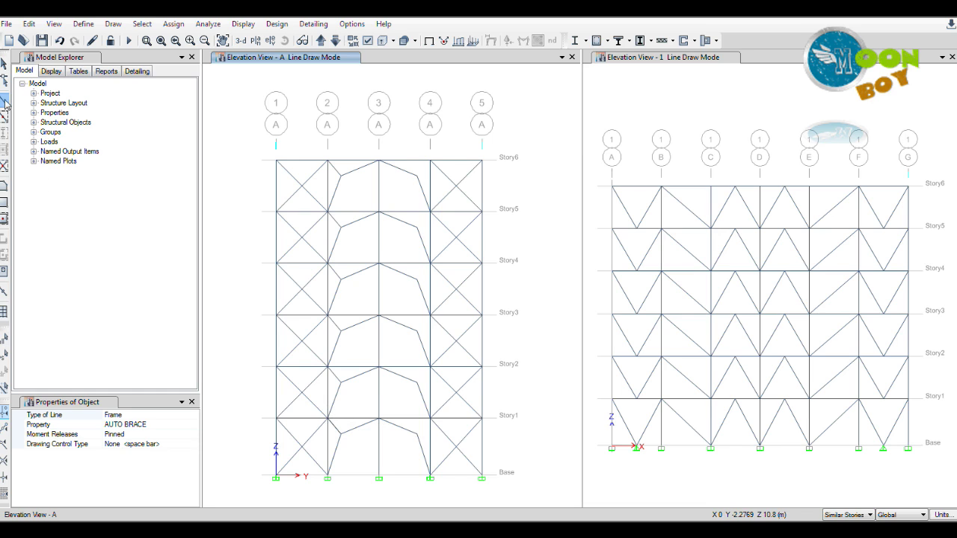
pyautogui.click(416, 435)
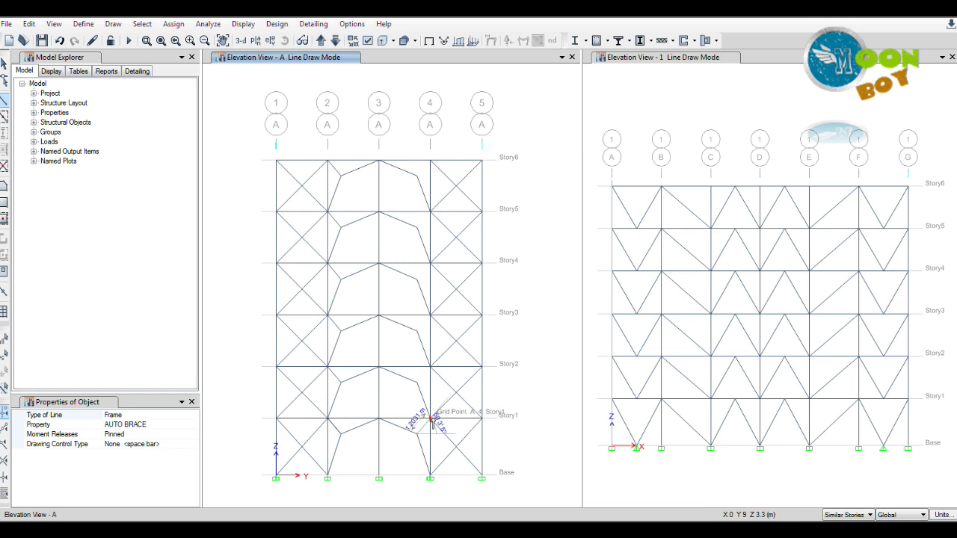
pyautogui.click(430, 418)
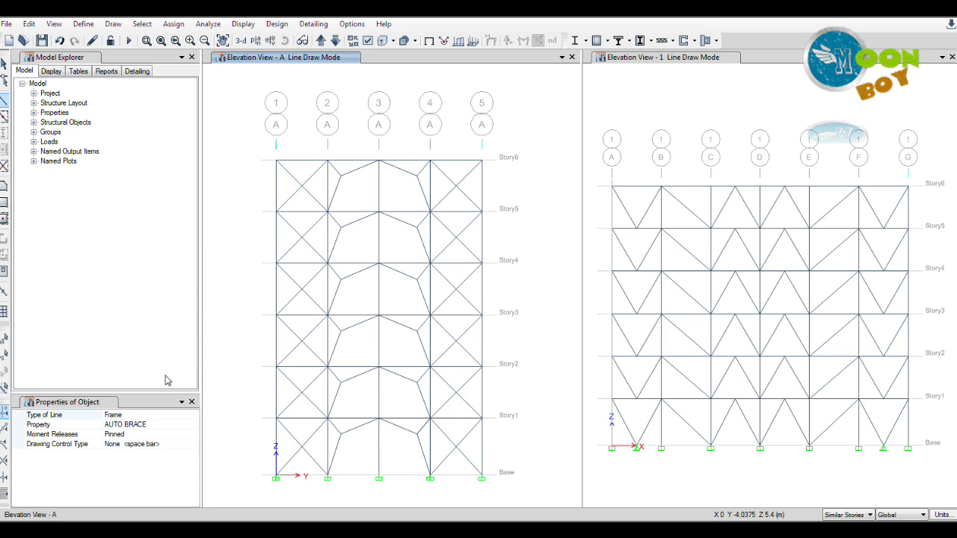
pyautogui.press('Escape')
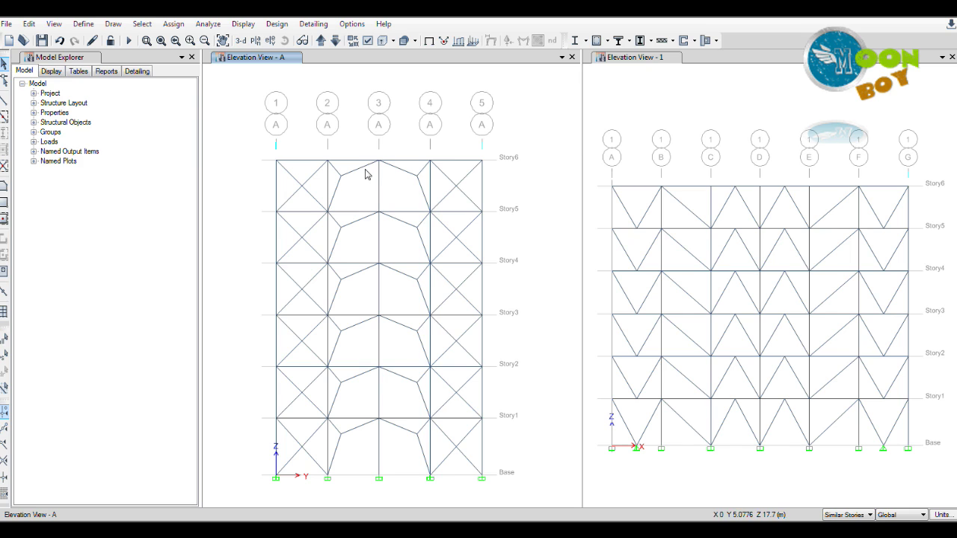
# Step: Window-select the paired bend joints and their braces on all six storeys, 12 joints and 36 frames
pyautogui.moveTo(367, 171); pyautogui.dragTo(333, 202)
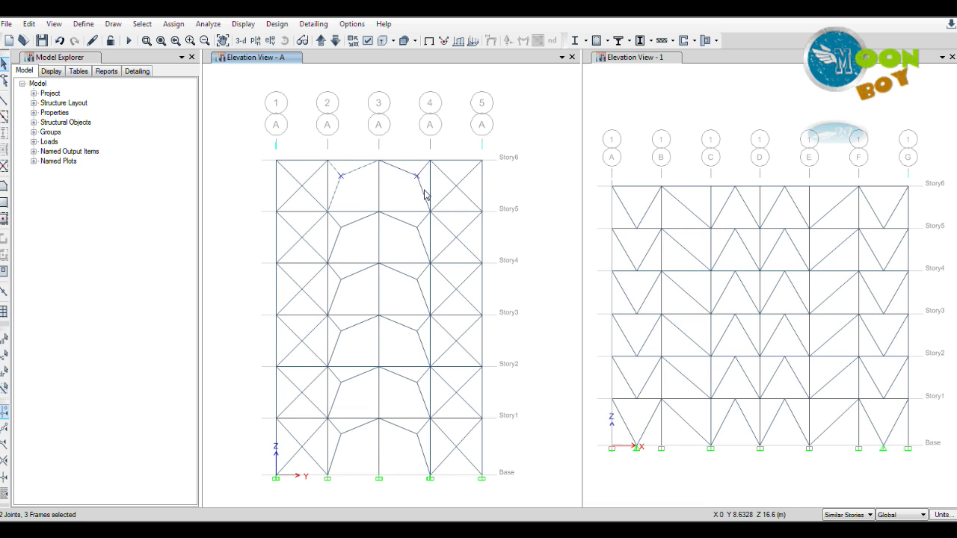
pyautogui.click(417, 175)
pyautogui.moveTo(365, 222); pyautogui.dragTo(333, 248)
pyautogui.moveTo(424, 228); pyautogui.dragTo(338, 299)
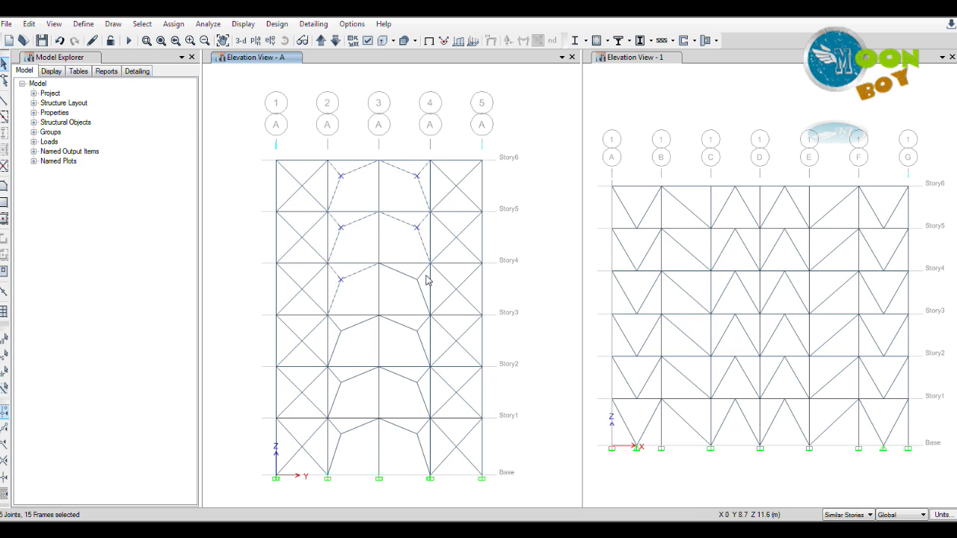
pyautogui.moveTo(426, 280); pyautogui.dragTo(402, 302)
pyautogui.moveTo(365, 333); pyautogui.dragTo(337, 350)
pyautogui.moveTo(423, 335); pyautogui.dragTo(397, 356)
pyautogui.moveTo(355, 386); pyautogui.dragTo(332, 396)
pyautogui.moveTo(423, 385); pyautogui.dragTo(398, 398)
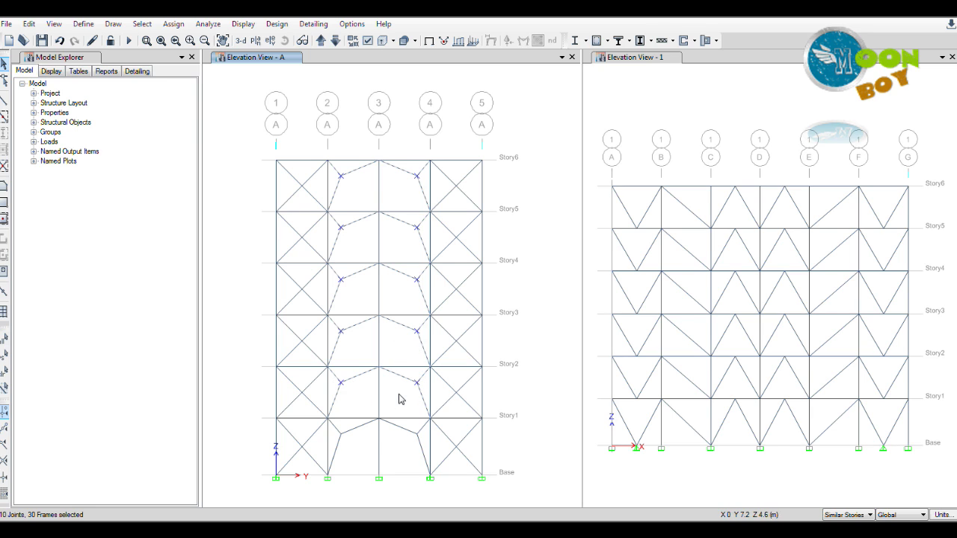
pyautogui.moveTo(354, 437); pyautogui.dragTo(336, 450)
pyautogui.moveTo(425, 436); pyautogui.dragTo(403, 450)
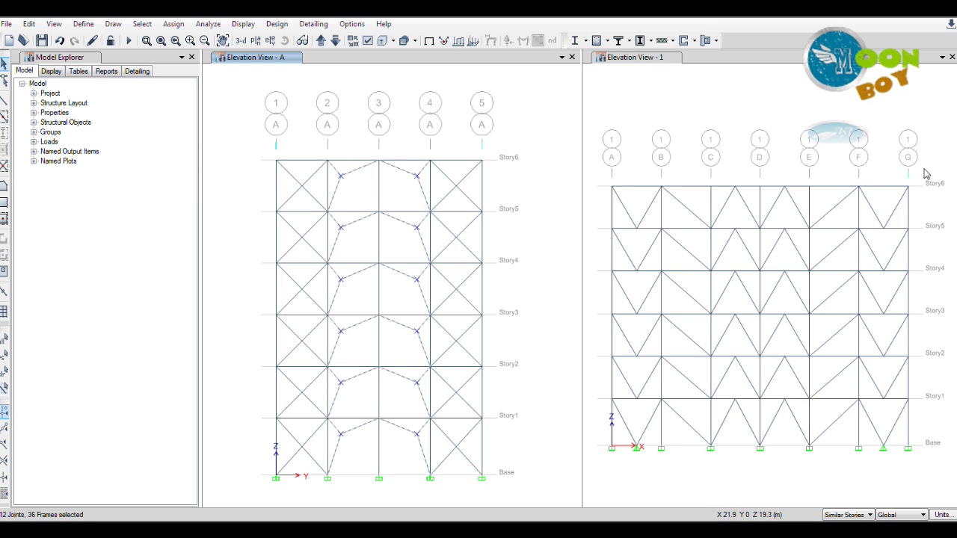
# Step: Linearly replicate the selected braces by dx 21 m, picked from A-1 Base to G-1 Base
pyautogui.click(37, 24)
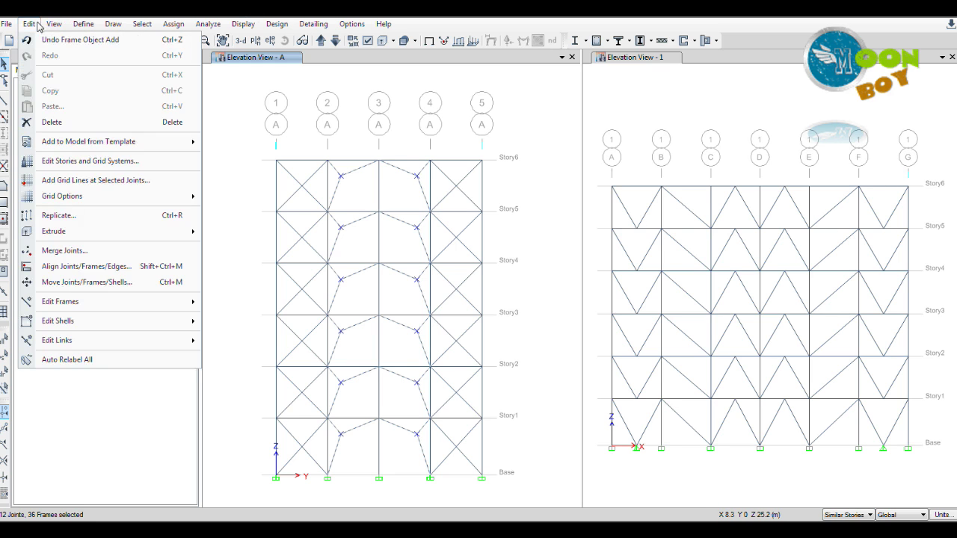
pyautogui.click(64, 219)
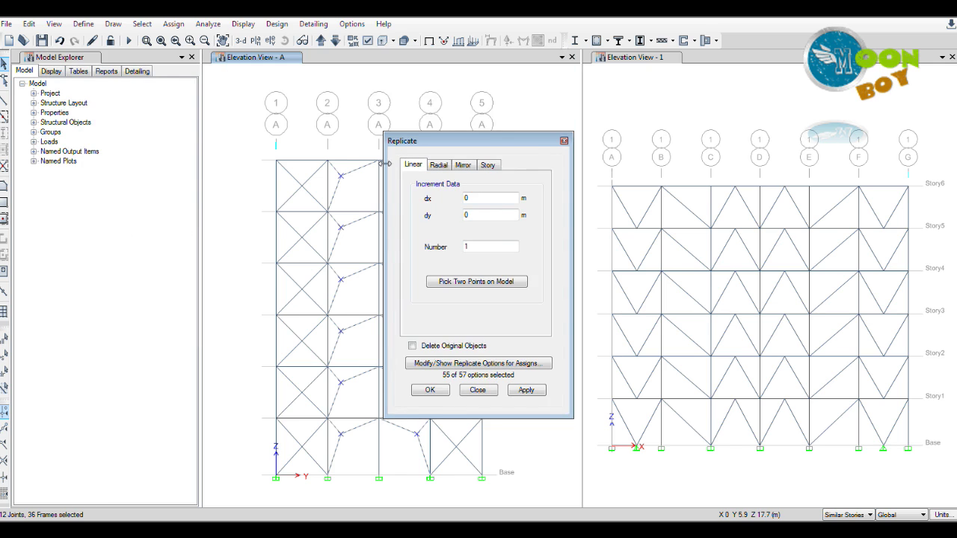
pyautogui.moveTo(470, 148); pyautogui.dragTo(511, 154)
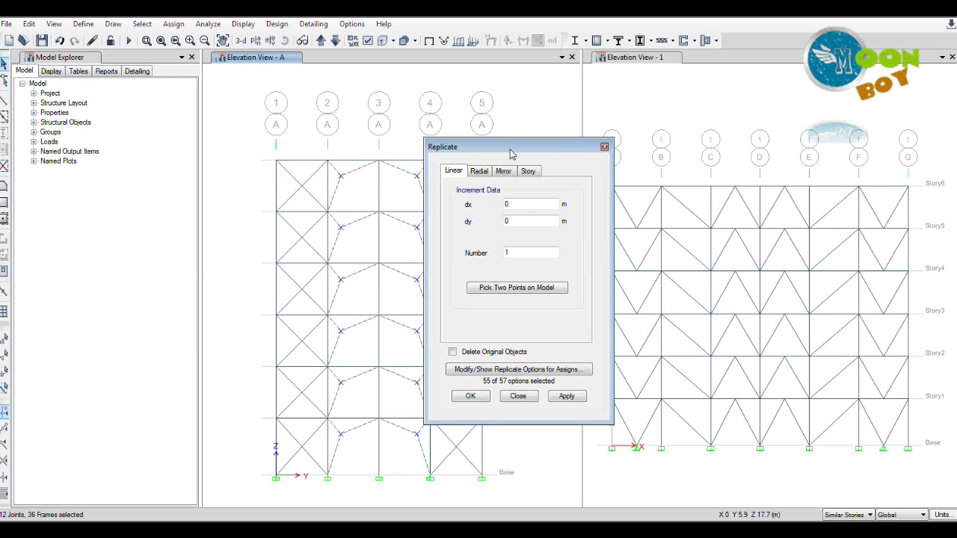
pyautogui.click(513, 289)
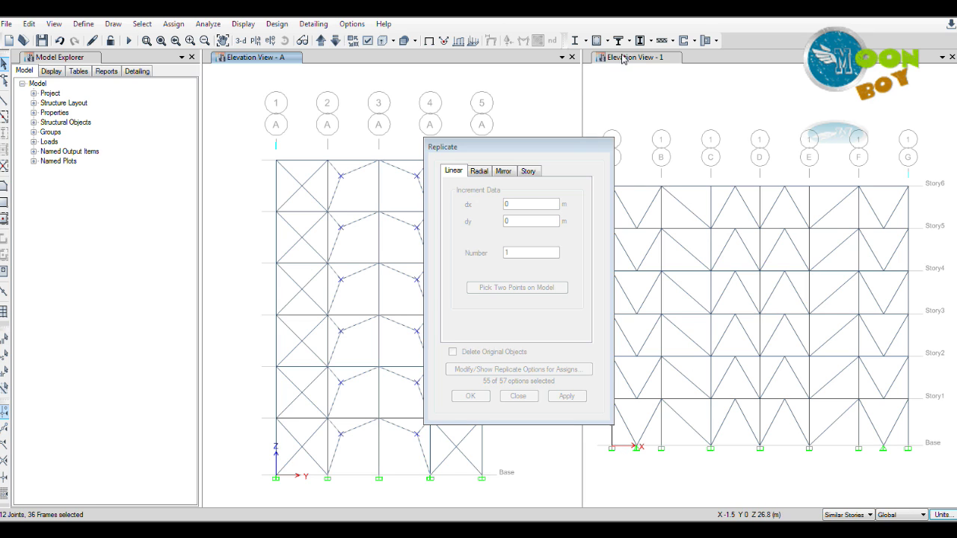
pyautogui.click(613, 449)
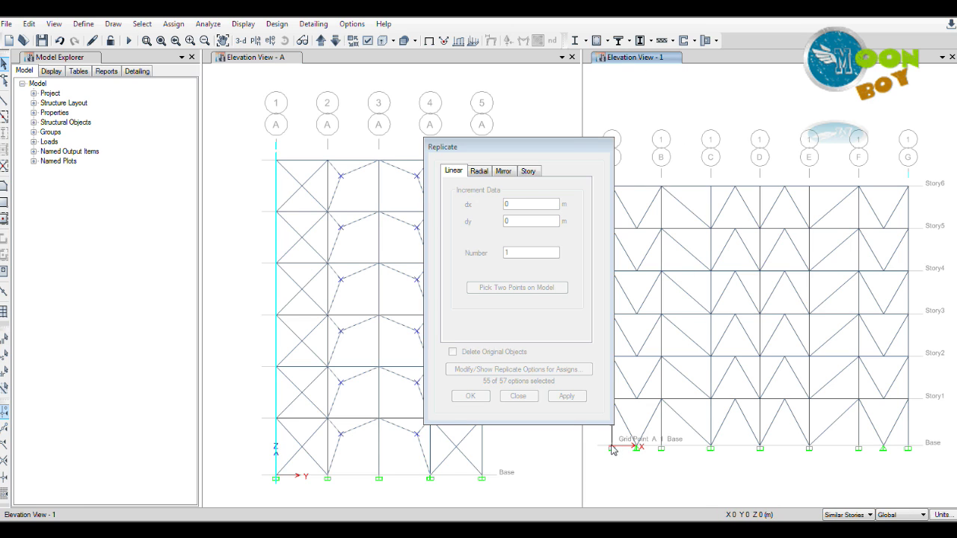
pyautogui.click(611, 449)
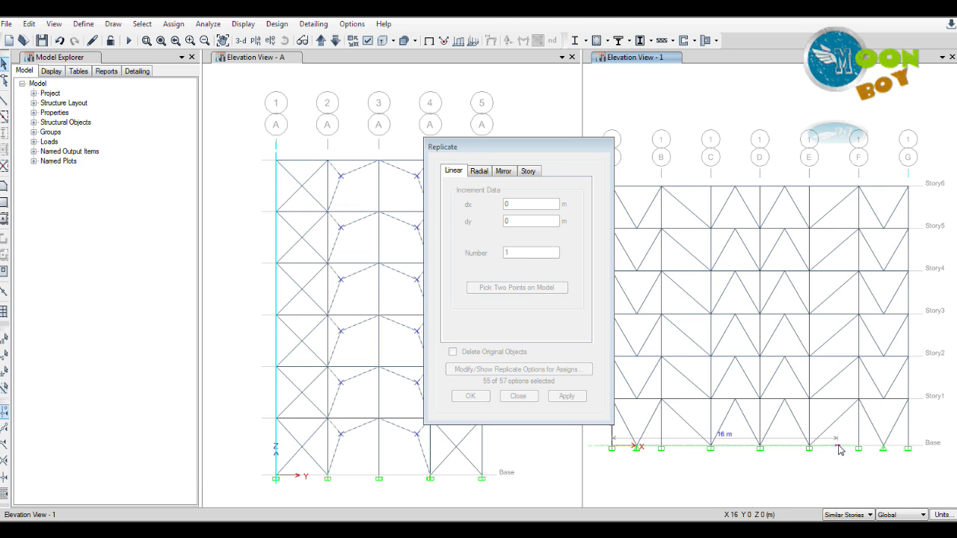
pyautogui.click(908, 449)
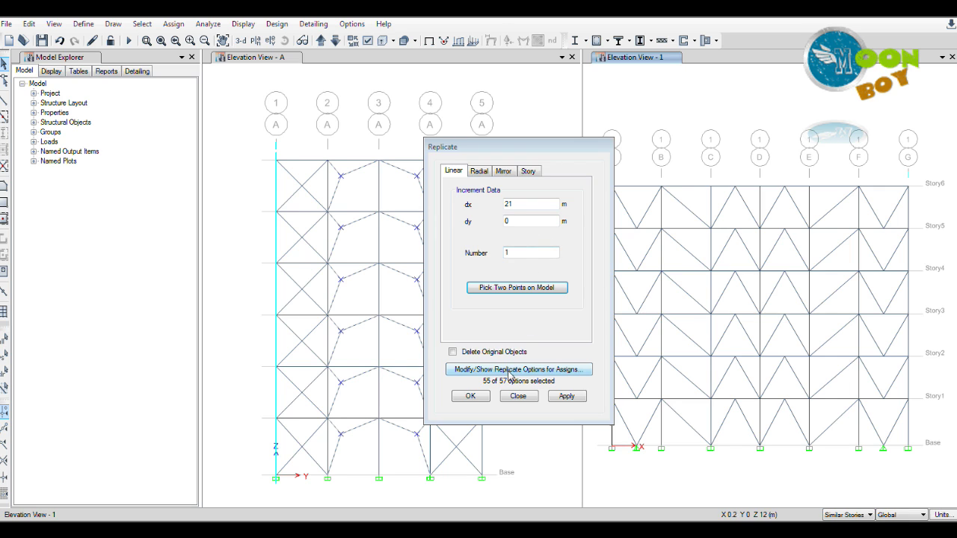
pyautogui.click(568, 398)
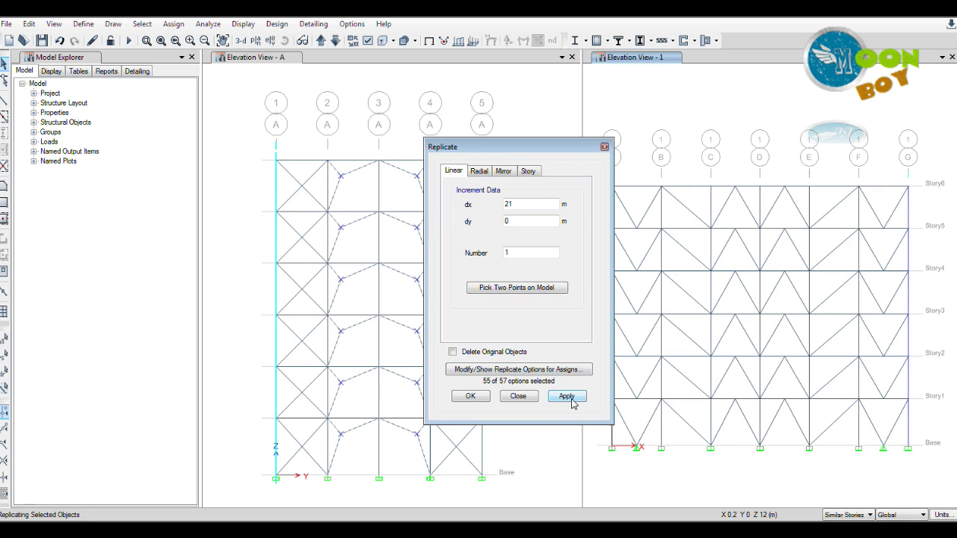
pyautogui.click(472, 397)
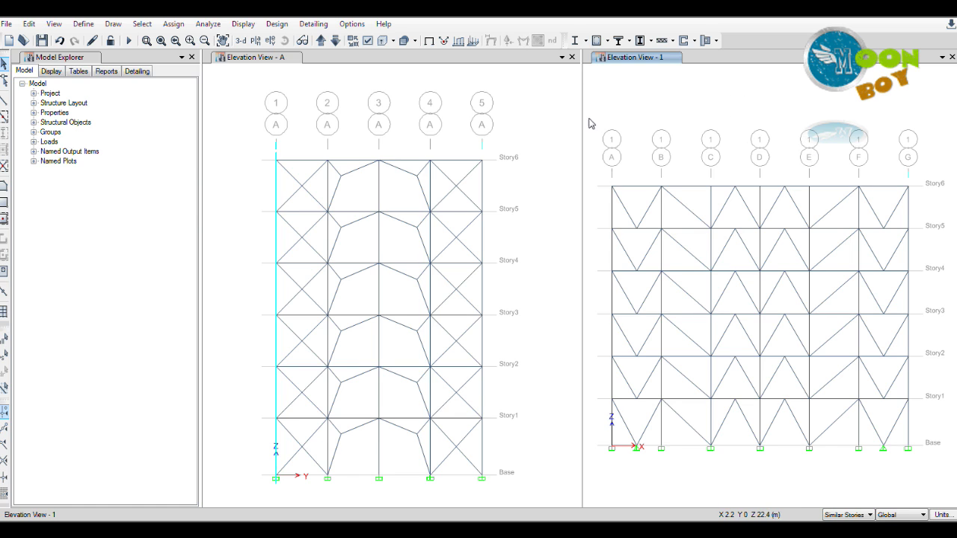
# Step: Switch the right window to 3D and orbit the model to inspect the perimeter bracing
pyautogui.click(243, 41)
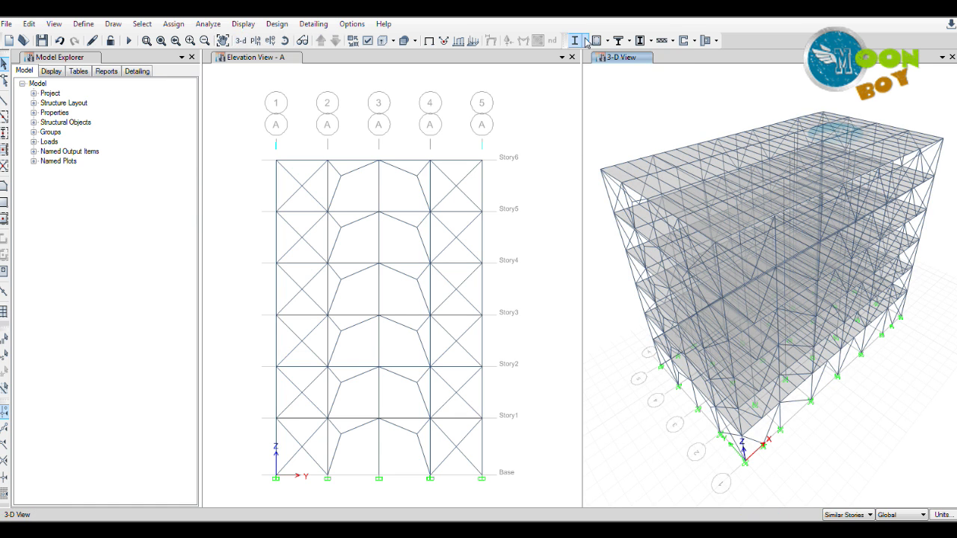
pyautogui.click(285, 41)
pyautogui.moveTo(895, 370); pyautogui.dragTo(954, 343)
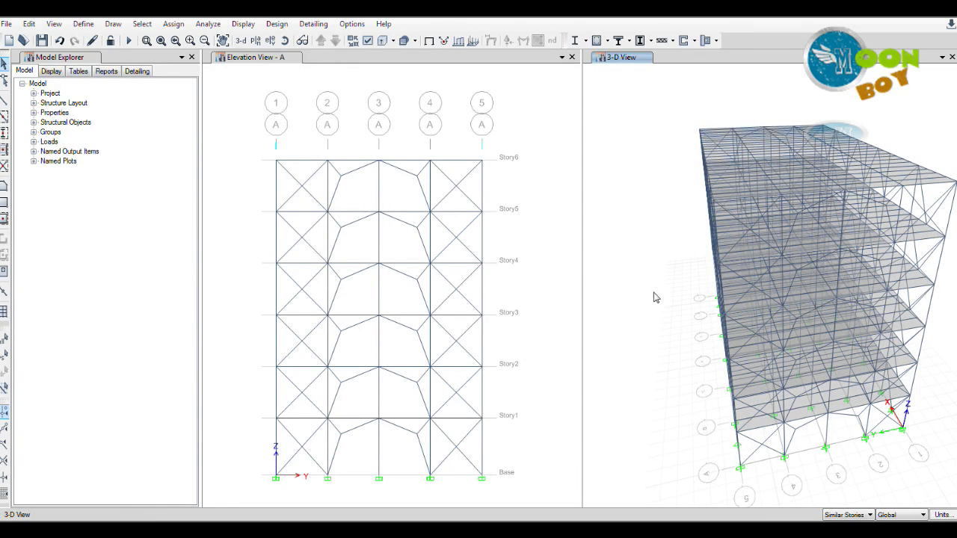
# Step: Reset the 3D view to the default oblique orientation
pyautogui.click(240, 42)
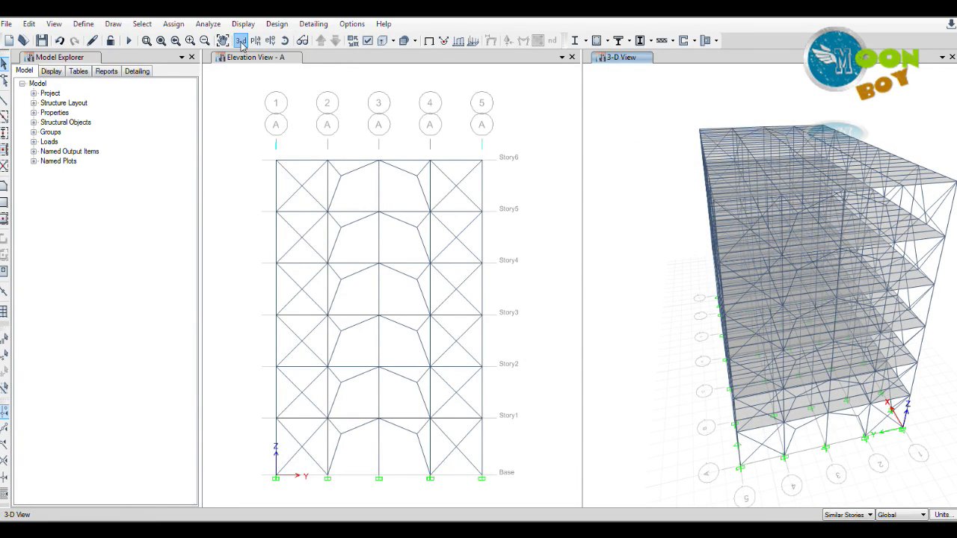